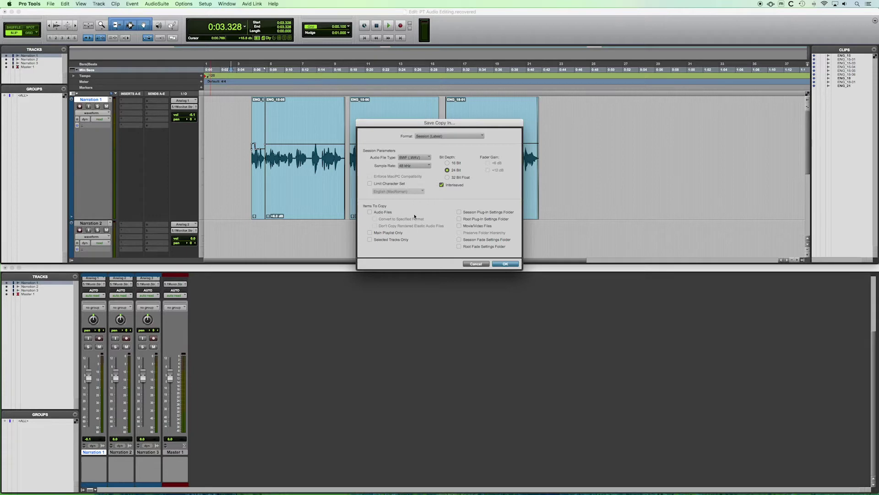
{"action": "left_click", "coordinate": [370, 212]}
{"action": "left_click", "coordinate": [475, 264]}
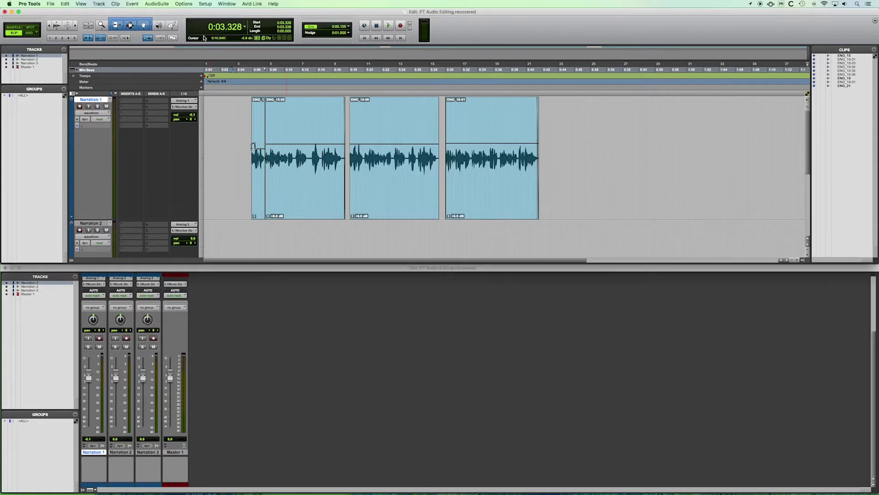
{"action": "left_click", "coordinate": [54, 3]}
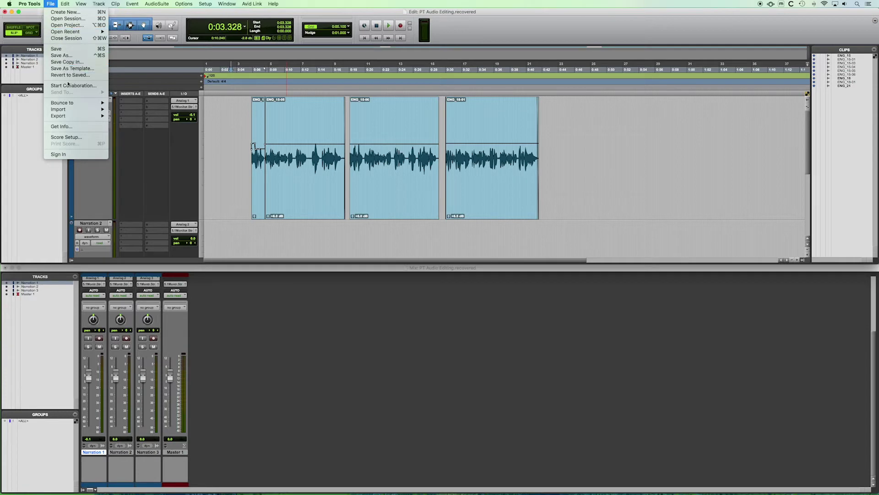
{"action": "mouse_move", "coordinate": [69, 103]}
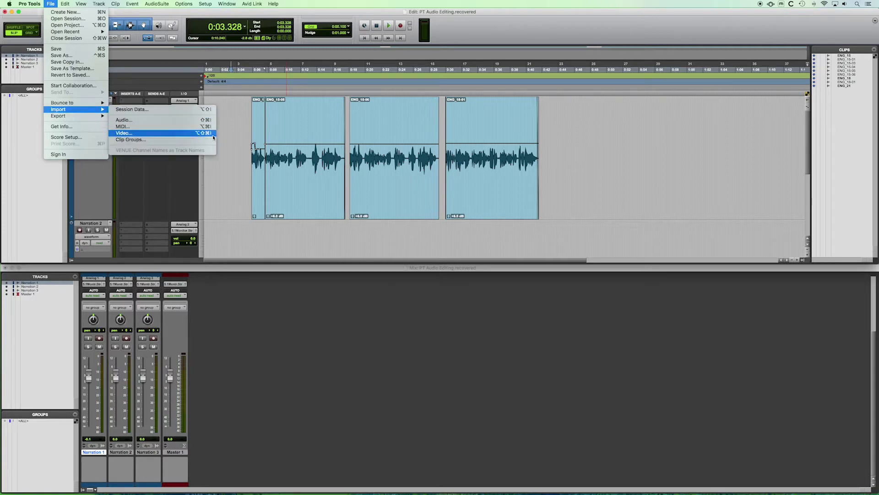
{"action": "left_click", "coordinate": [230, 135]}
- Select all clips on the Narration 1 track and examine the bounce-to-disk source and format options without bouncing
{"action": "left_click", "coordinate": [256, 196]}
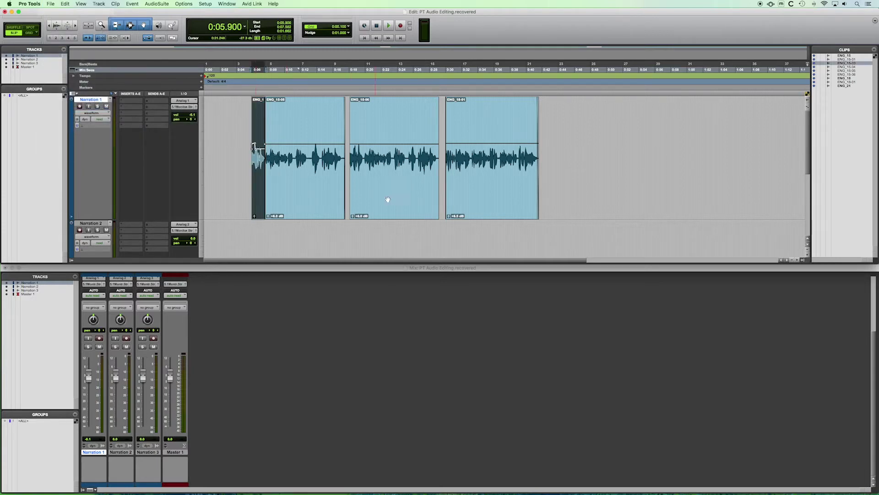
{"action": "left_click", "coordinate": [491, 190], "text": "shift"}
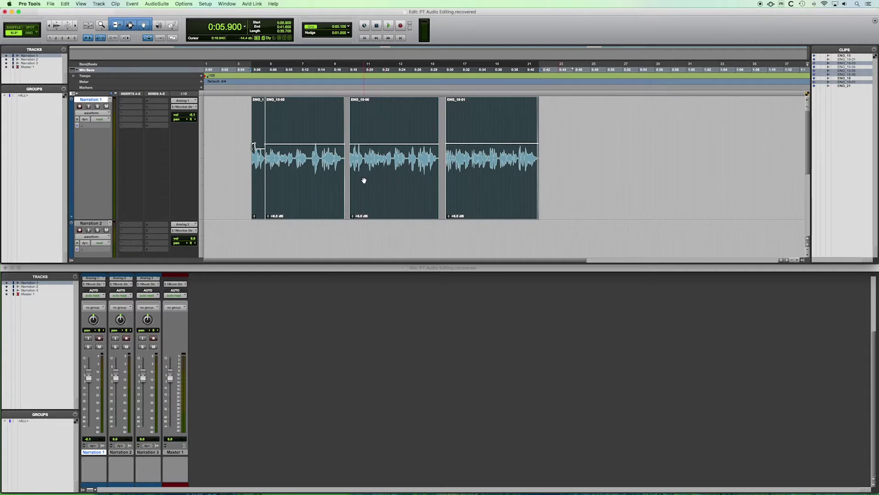
{"action": "left_click", "coordinate": [50, 4]}
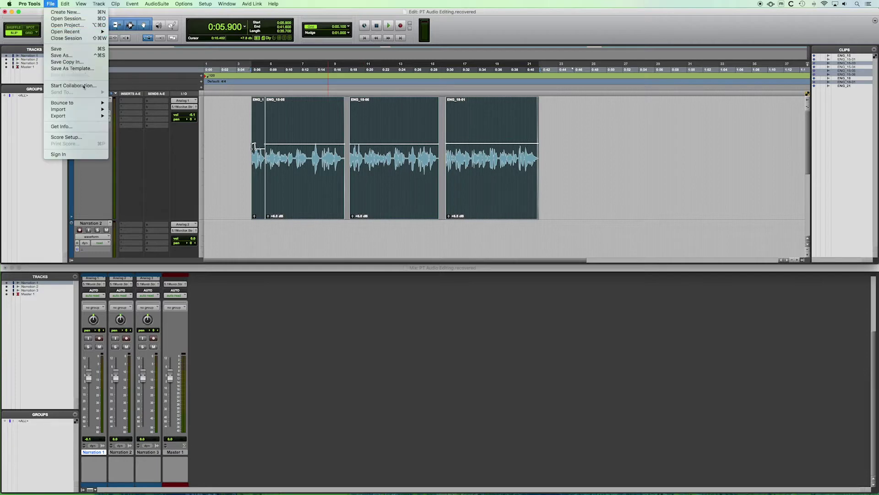
{"action": "left_click", "coordinate": [124, 103]}
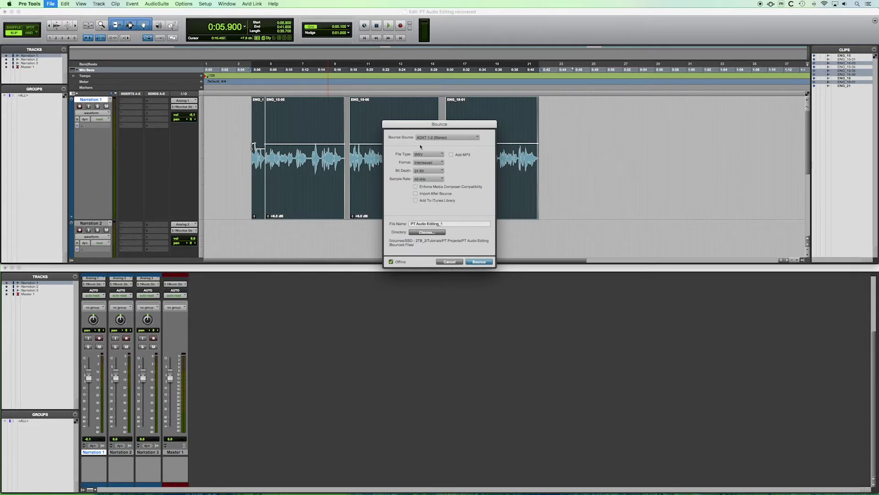
{"action": "left_click", "coordinate": [441, 138]}
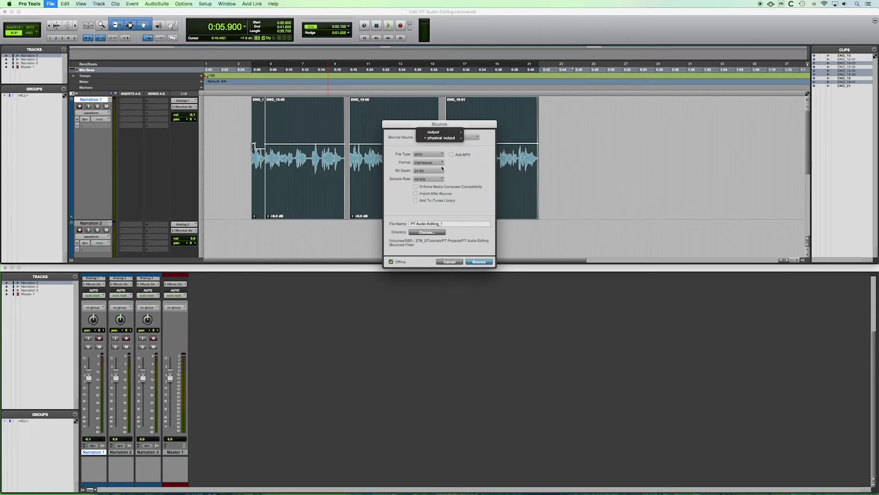
{"action": "left_click", "coordinate": [408, 146]}
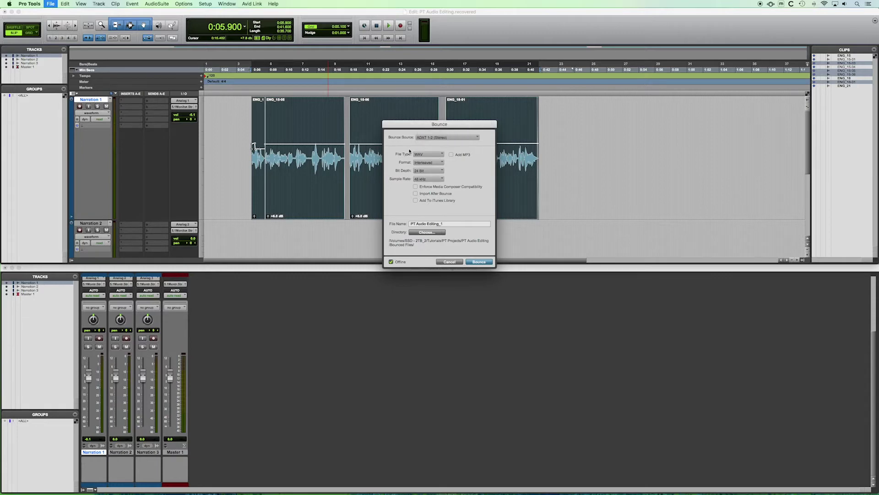
{"action": "left_click", "coordinate": [428, 162]}
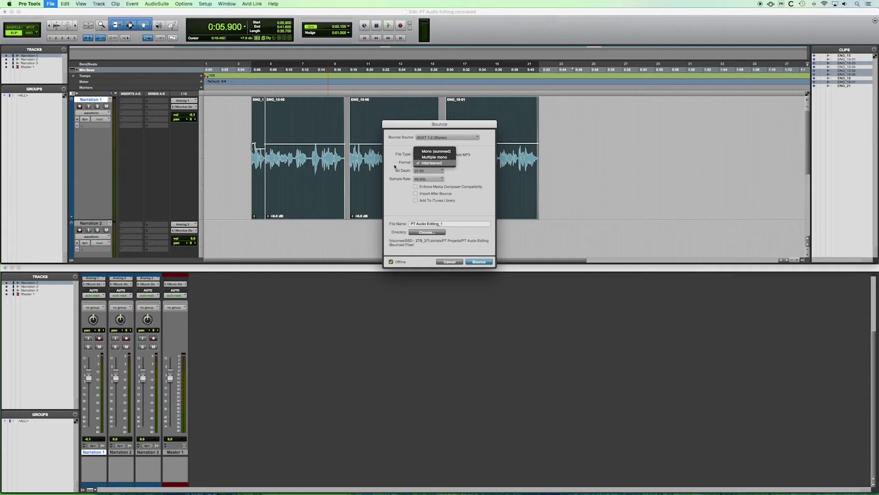
{"action": "left_click", "coordinate": [431, 162]}
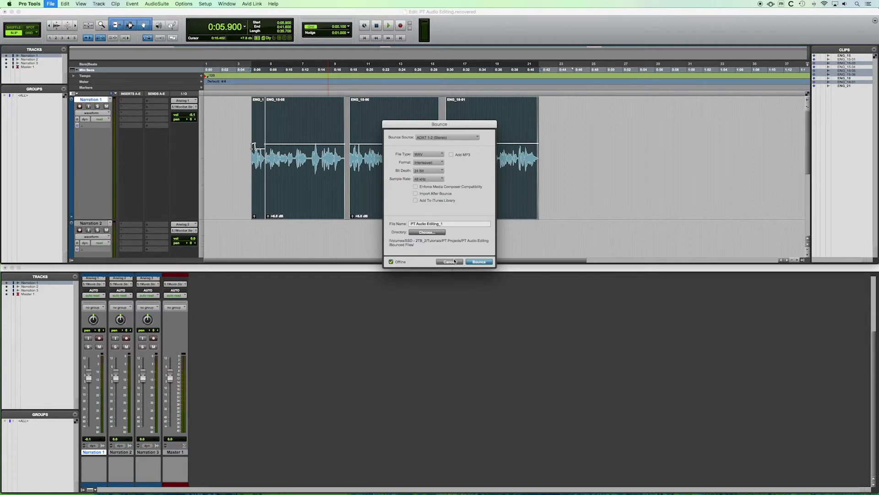
{"action": "left_click", "coordinate": [449, 262]}
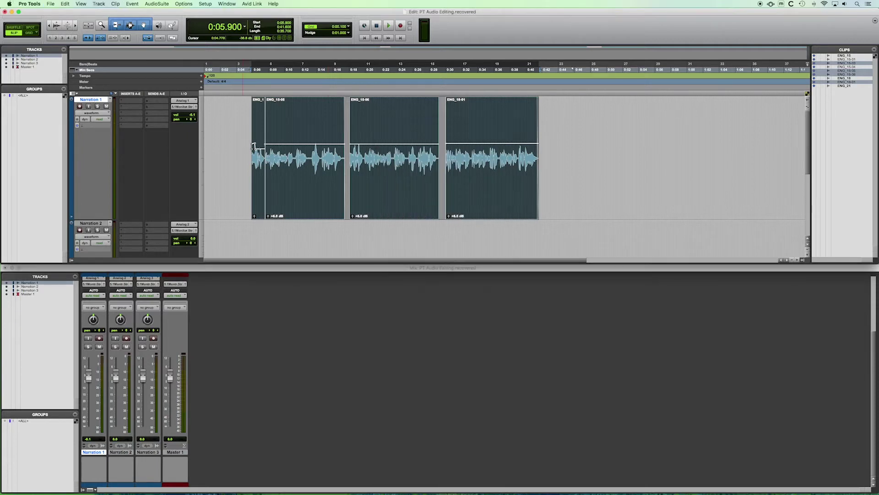
- Examine the QuickTime bounce settings for the selected clips without bouncing
{"action": "left_click", "coordinate": [51, 5]}
{"action": "mouse_move", "coordinate": [90, 105]}
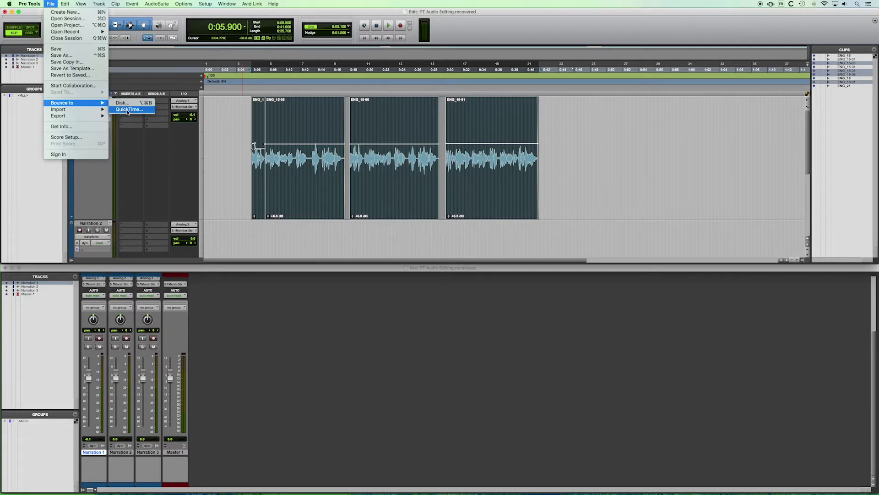
{"action": "left_click", "coordinate": [128, 110]}
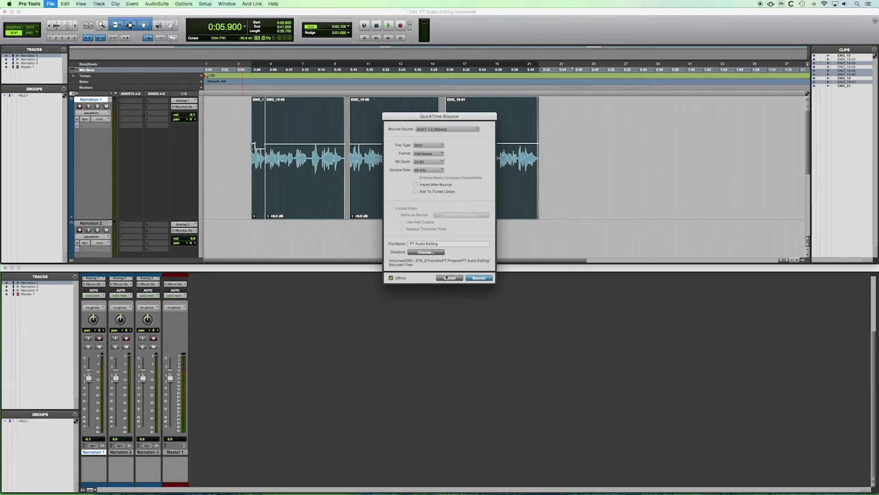
{"action": "left_click", "coordinate": [446, 277]}
{"action": "left_click", "coordinate": [52, 4]}
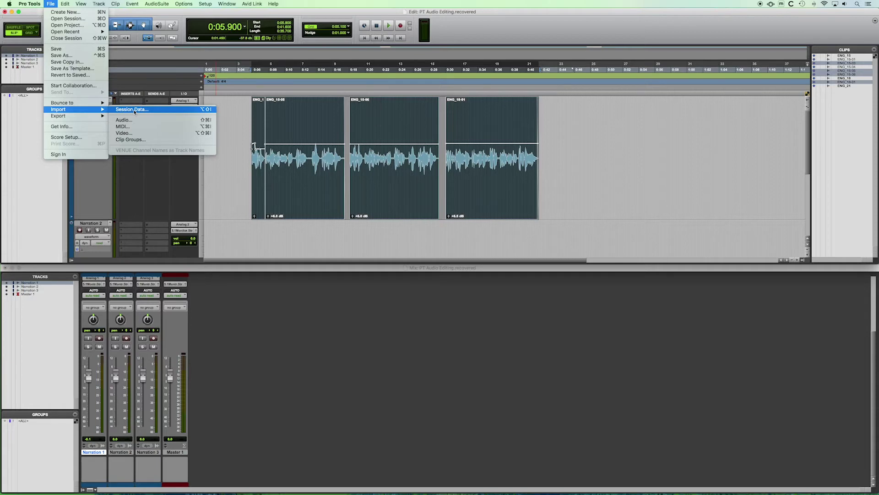
{"action": "left_click", "coordinate": [65, 5]}
{"action": "left_click", "coordinate": [66, 4]}
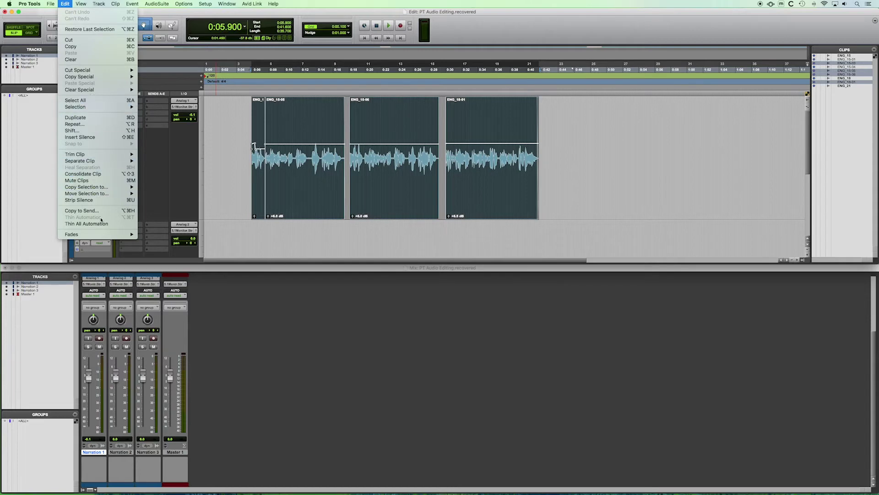
{"action": "mouse_move", "coordinate": [102, 237]}
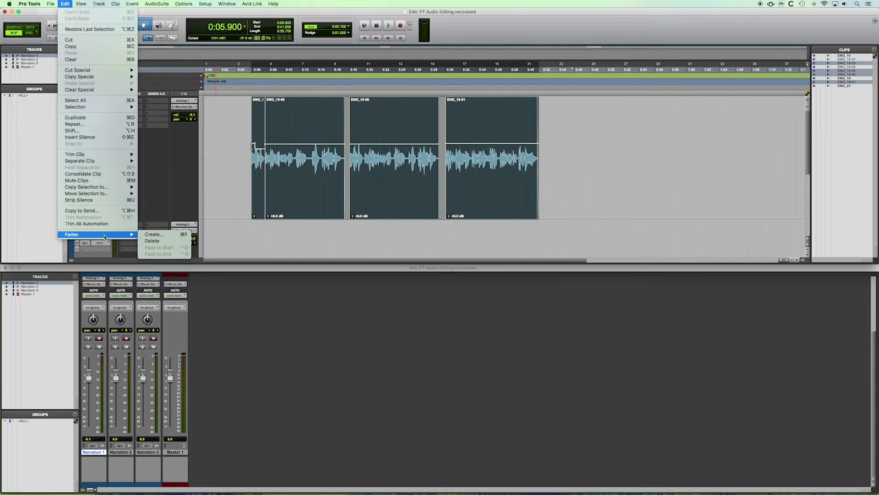
{"action": "left_click", "coordinate": [222, 162]}
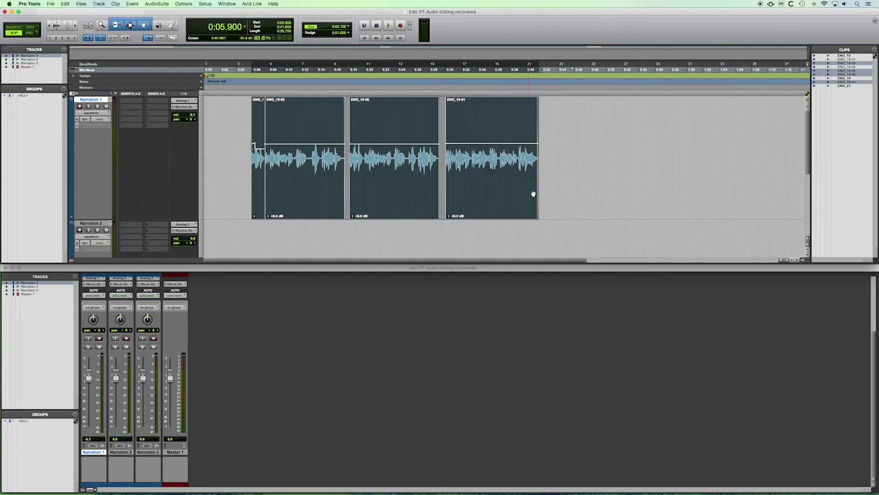
- Replace the crossfade between the first two Narration 1 clips with a wider one, about 0.15 s long
{"action": "key", "text": "super+a"}
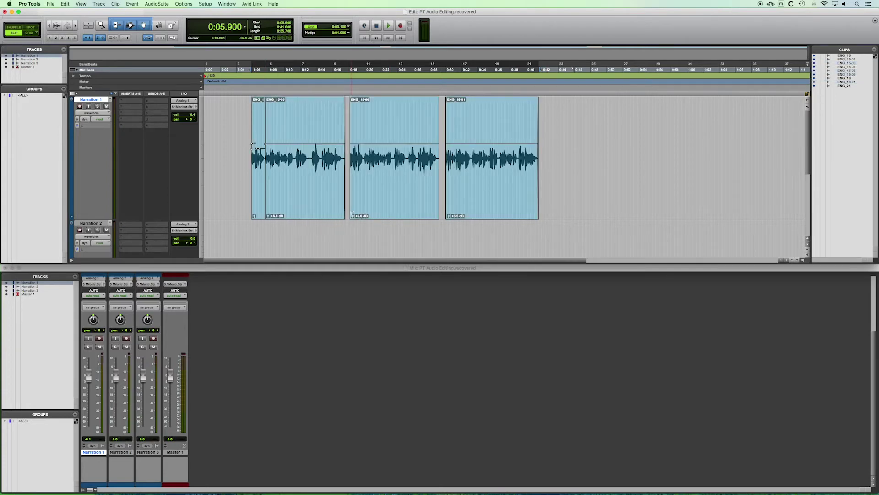
{"action": "scroll", "coordinate": [383, 209], "scroll_direction": "up", "scroll_amount": 8}
{"action": "scroll", "coordinate": [384, 209], "scroll_direction": "up", "scroll_amount": 6}
{"action": "left_click_drag", "start_coordinate": [542, 206], "coordinate": [564, 202]}
{"action": "key", "text": "r"}
{"action": "key", "text": "r"}
{"action": "key", "text": "r"}
{"action": "key", "text": "r"}
{"action": "key", "text": "r"}
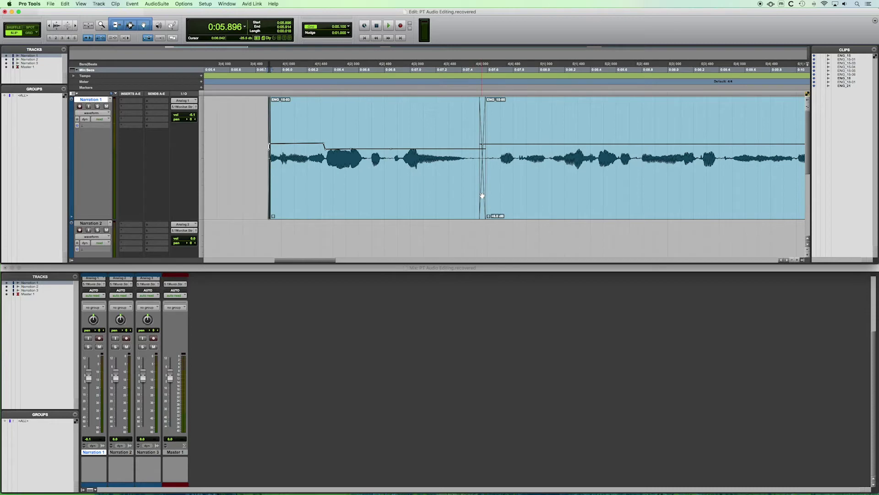
{"action": "key", "text": "r"}
{"action": "key", "text": "t"}
{"action": "key", "text": "t"}
{"action": "key", "text": "t"}
{"action": "scroll", "coordinate": [481, 202], "scroll_direction": "right", "scroll_amount": 10}
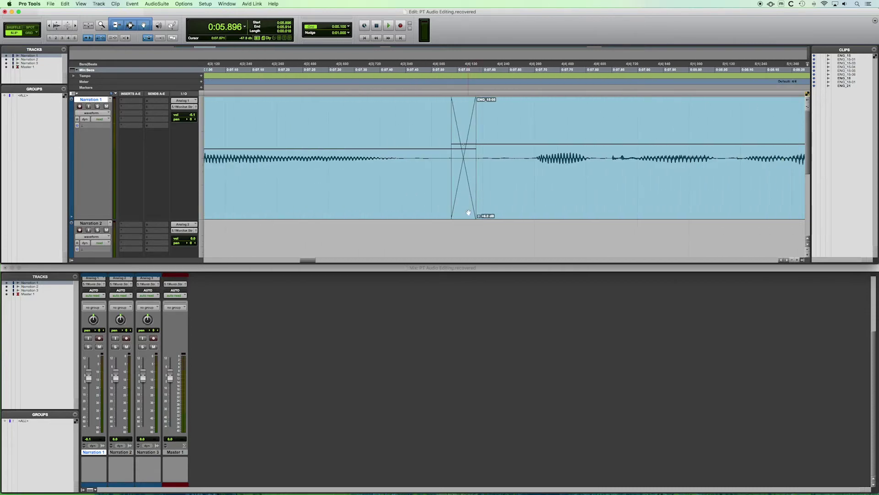
{"action": "left_click", "coordinate": [468, 212]}
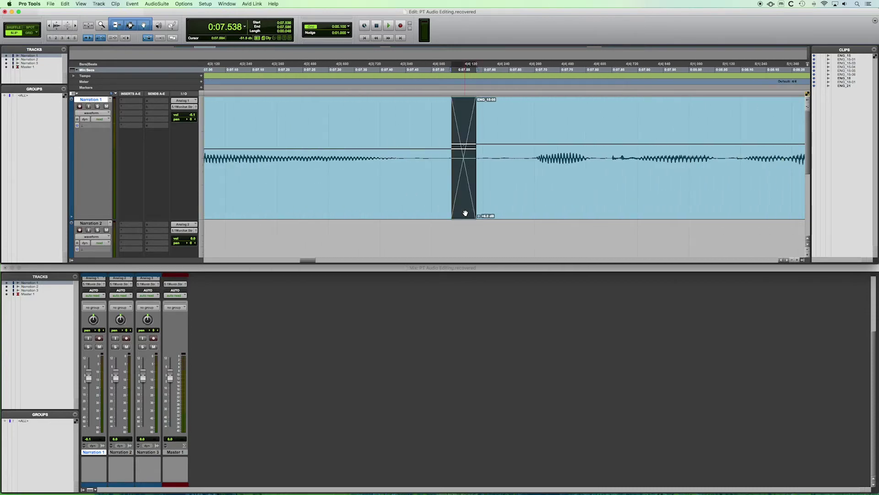
{"action": "key", "text": "Delete"}
{"action": "left_click_drag", "start_coordinate": [463, 212], "coordinate": [503, 189]}
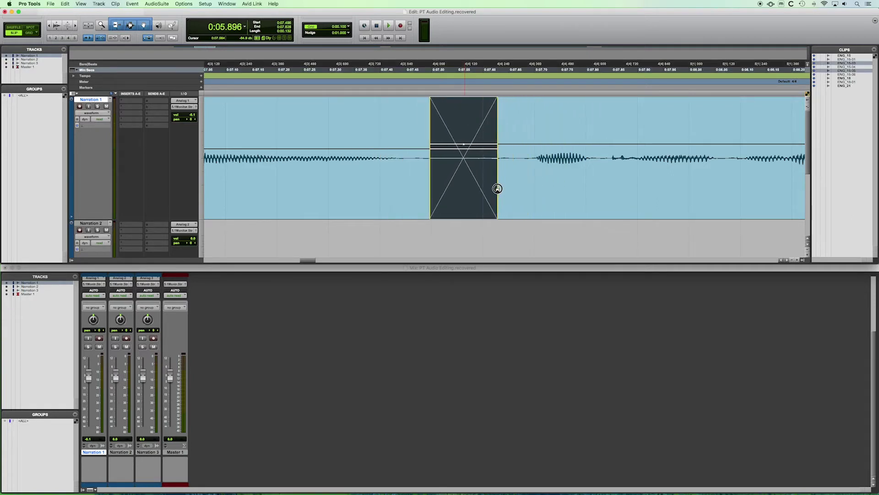
{"action": "key", "text": "super+bracketleft"}
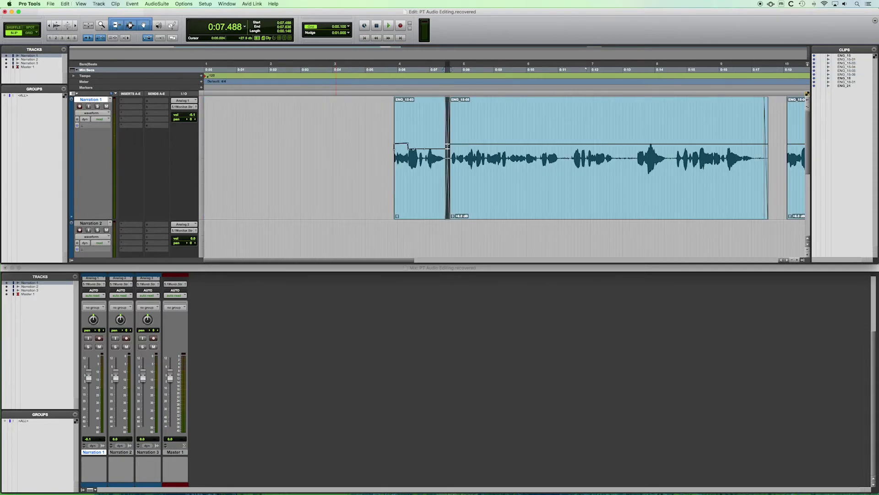
- Show the Comments column in the Edit window
{"action": "left_click", "coordinate": [80, 4]}
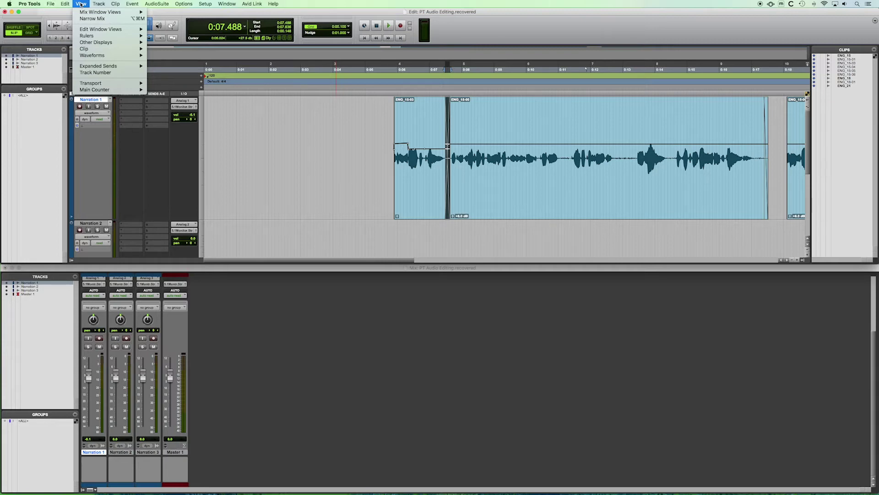
{"action": "left_click", "coordinate": [81, 5]}
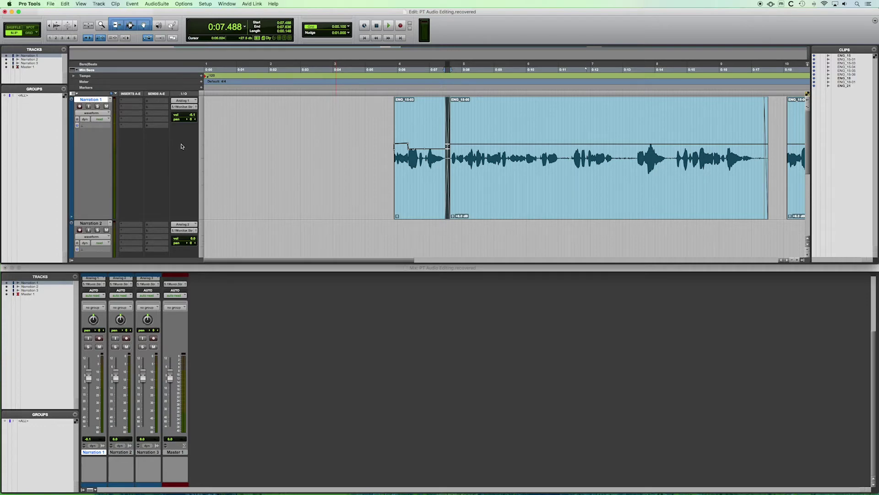
{"action": "left_click", "coordinate": [79, 4]}
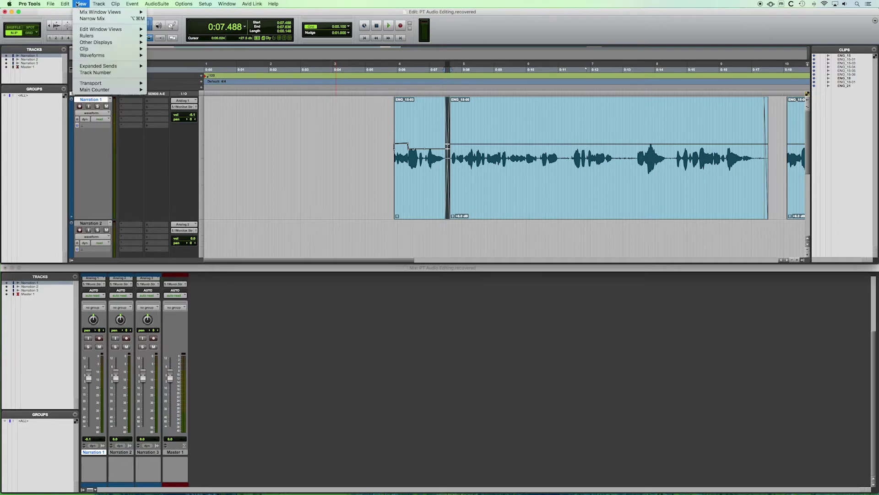
{"action": "mouse_move", "coordinate": [100, 32]}
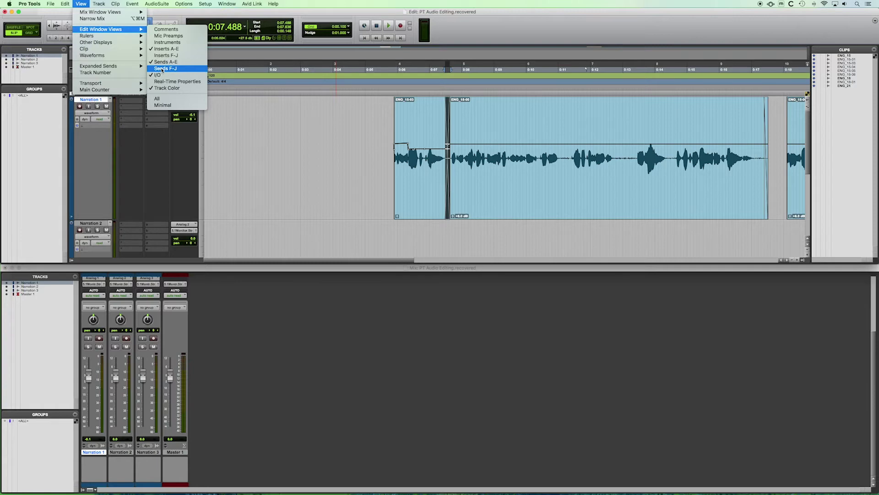
{"action": "left_click", "coordinate": [159, 29]}
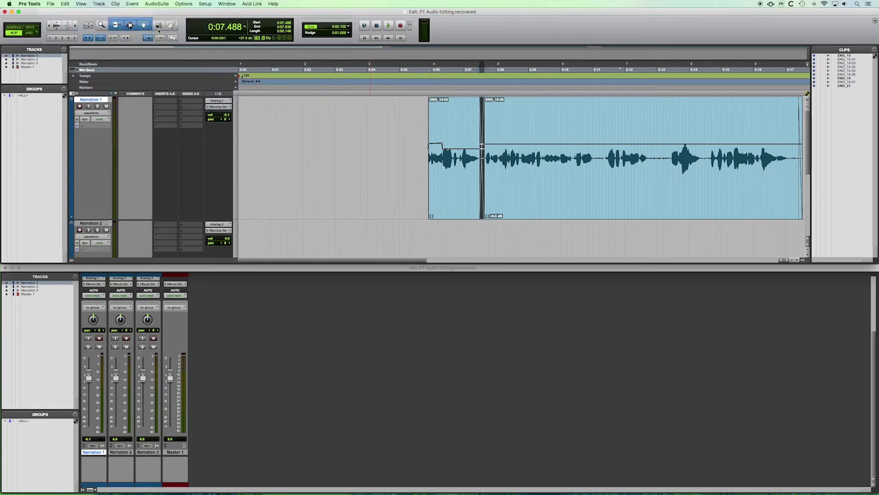
- Try out the comments field of the Narration 1 track with a short entry and erase it
{"action": "left_click", "coordinate": [130, 115]}
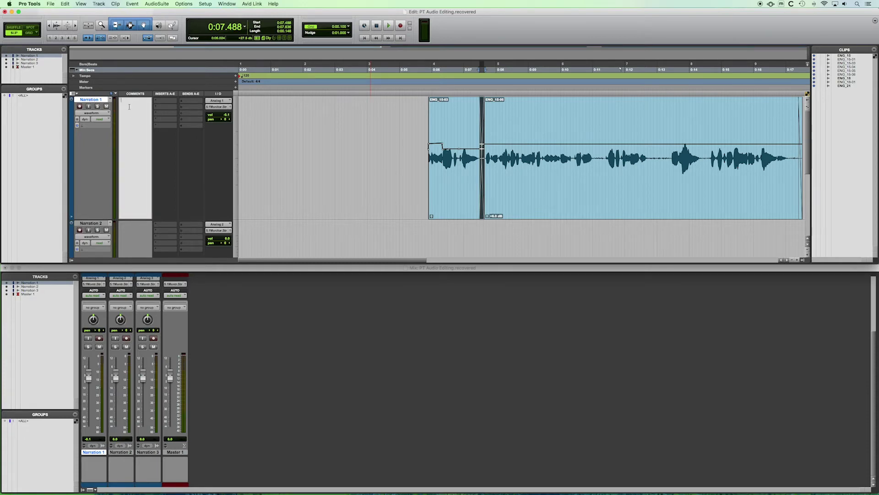
{"action": "type", "text": "N"}
{"action": "key", "text": "BackSpace"}
{"action": "key", "text": "BackSpace"}
{"action": "key", "text": "BackSpace"}
{"action": "key", "text": "BackSpace"}
- Activate the Mix window and examine which Mix window views can be displayed
{"action": "left_click", "coordinate": [80, 4]}
{"action": "left_click", "coordinate": [241, 328]}
{"action": "left_click", "coordinate": [241, 328]}
{"action": "left_click", "coordinate": [77, 5]}
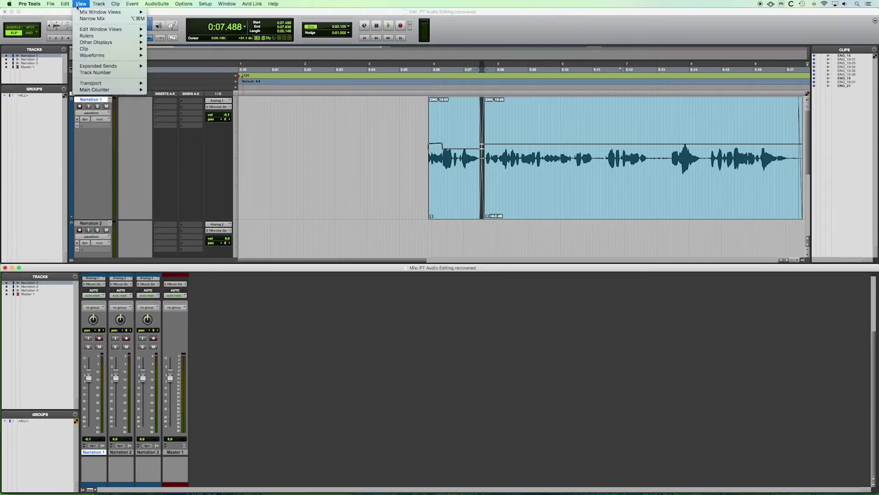
{"action": "mouse_move", "coordinate": [83, 12]}
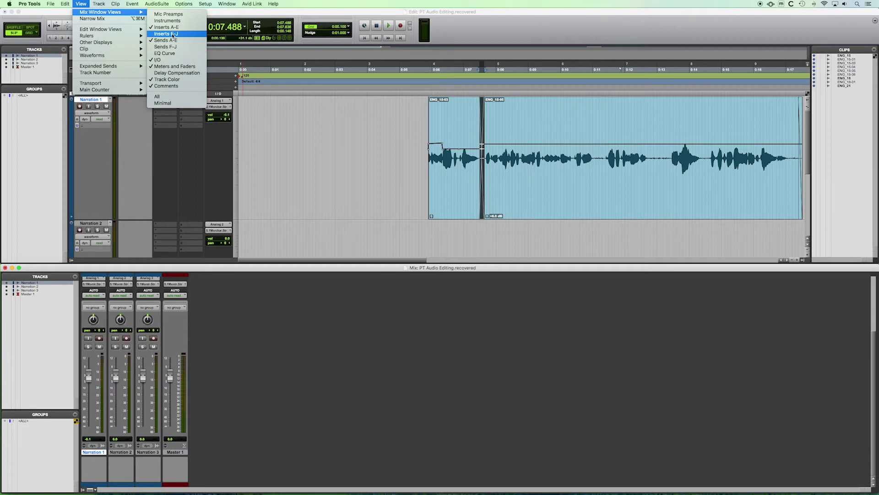
{"action": "left_click", "coordinate": [240, 308]}
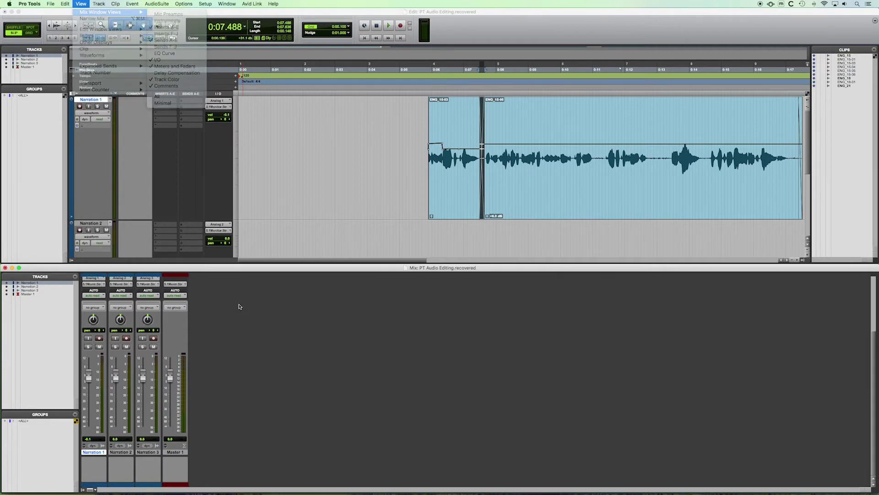
- Enlarge the Mix window upward and show the Inserts F-J section in it
{"action": "left_click_drag", "start_coordinate": [212, 265], "coordinate": [208, 116]}
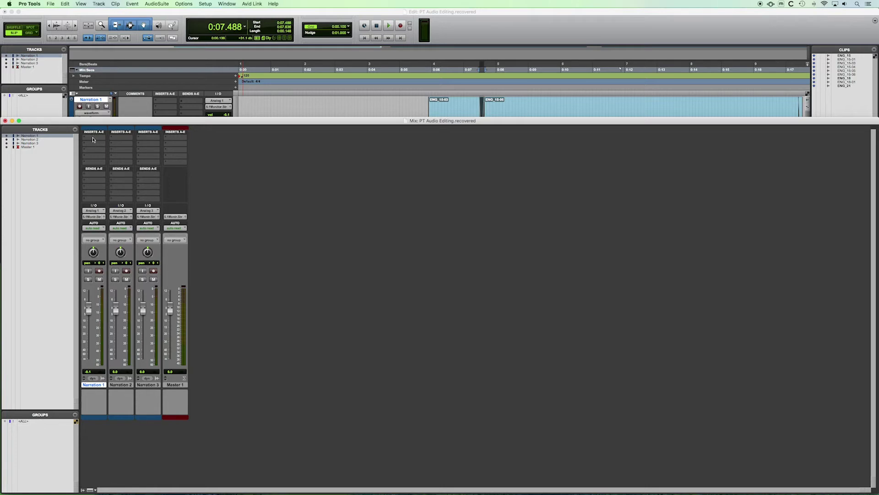
{"action": "left_click", "coordinate": [81, 3]}
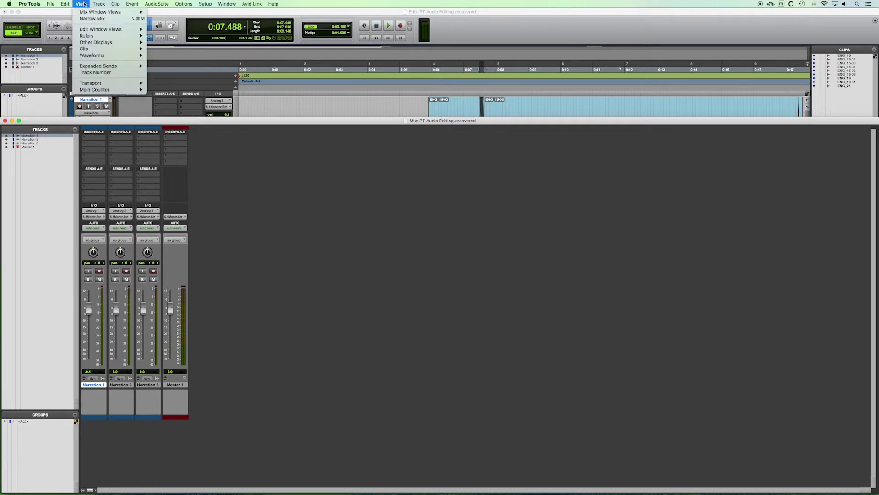
{"action": "mouse_move", "coordinate": [93, 14]}
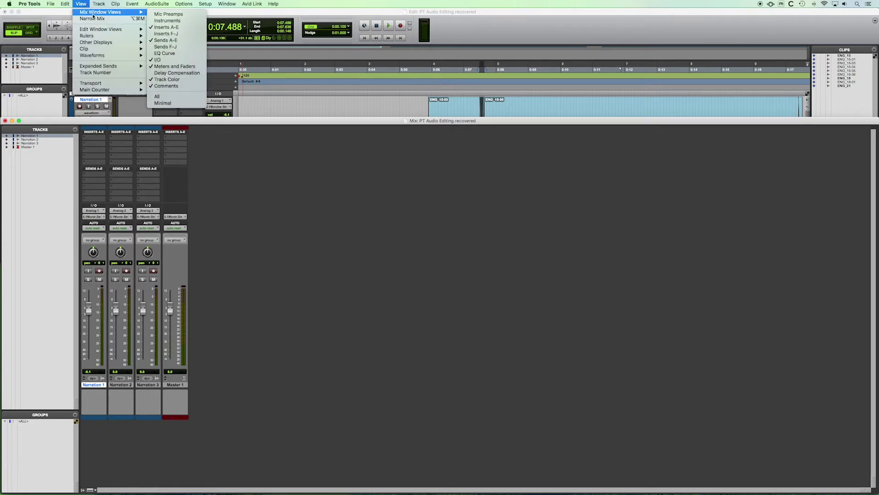
{"action": "left_click", "coordinate": [176, 34]}
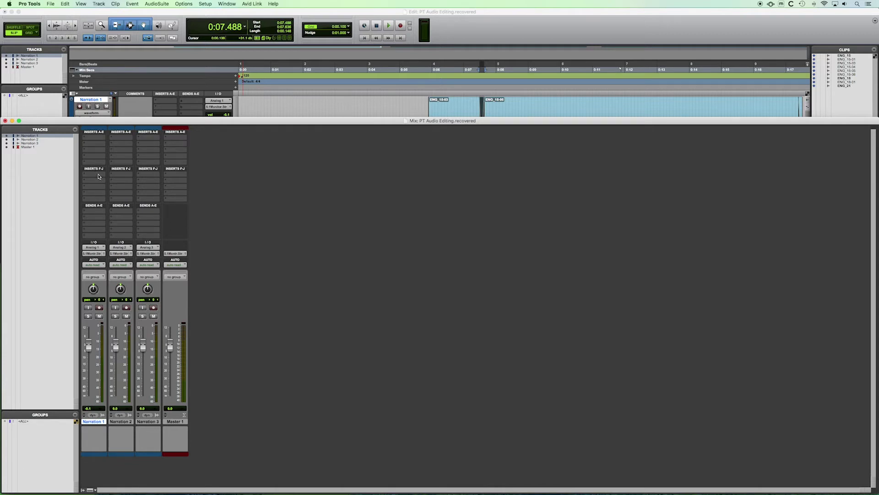
- Try out the Narrow Mix view, turn it off again and shrink the Mix window back below the Edit window
{"action": "left_click", "coordinate": [84, 3]}
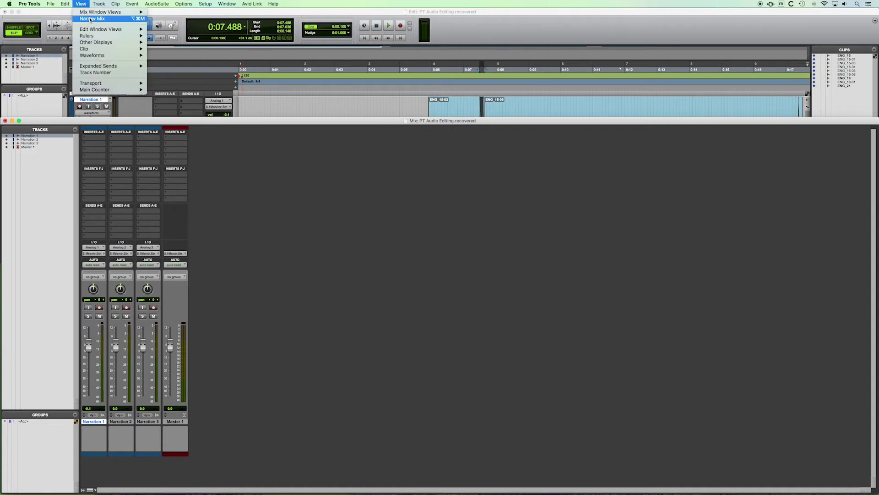
{"action": "left_click", "coordinate": [90, 19]}
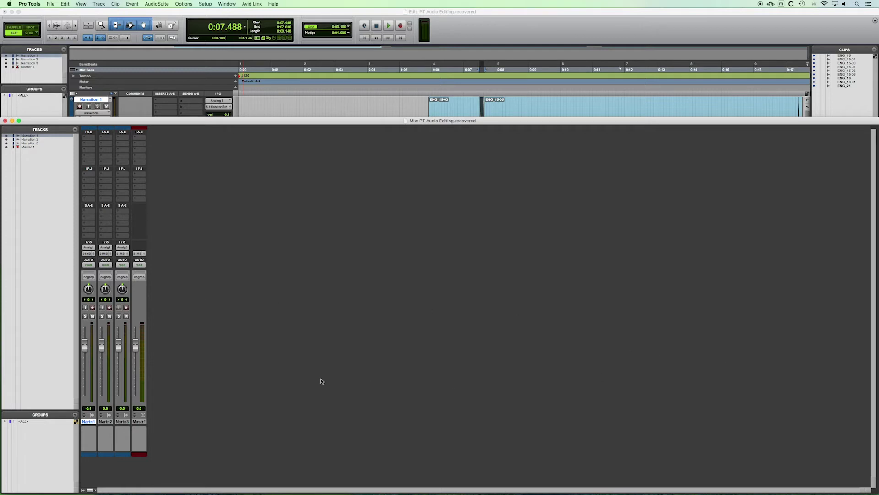
{"action": "left_click", "coordinate": [80, 4]}
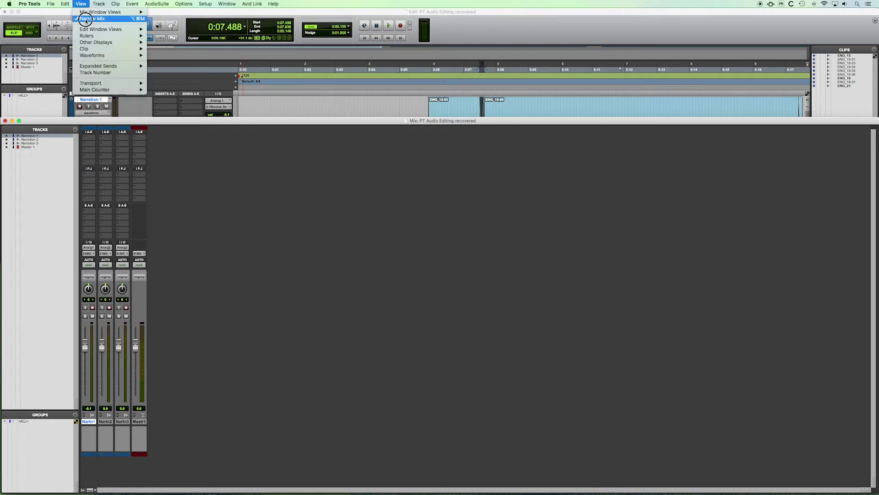
{"action": "left_click", "coordinate": [86, 19]}
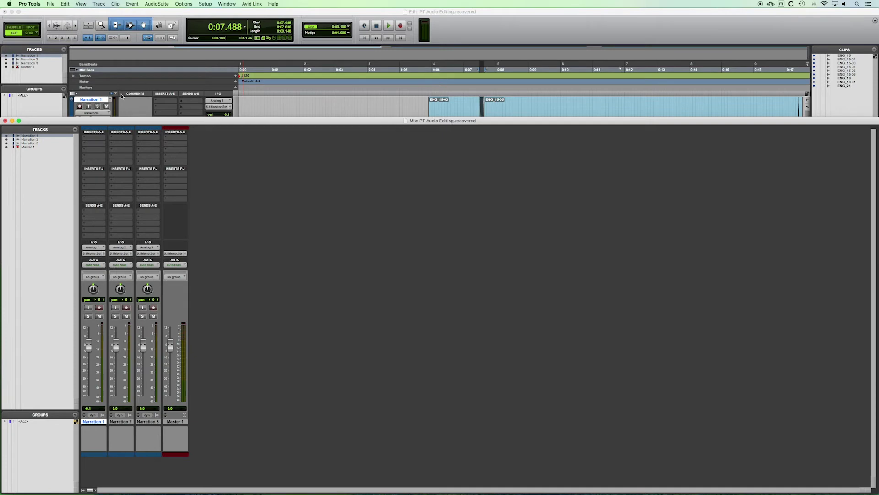
{"action": "left_click_drag", "start_coordinate": [118, 119], "coordinate": [121, 268]}
- Try out the New Tracks dialog with four rows of mono audio tracks, then cancel it
{"action": "left_click", "coordinate": [99, 4]}
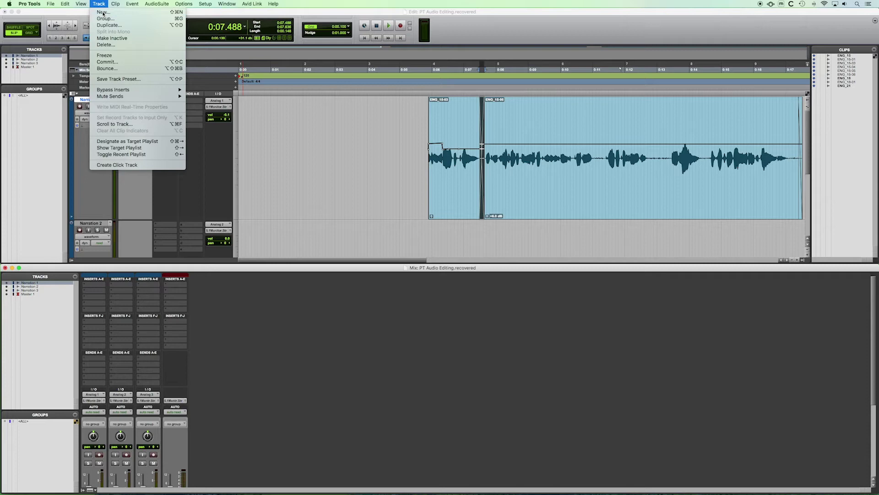
{"action": "left_click", "coordinate": [103, 12]}
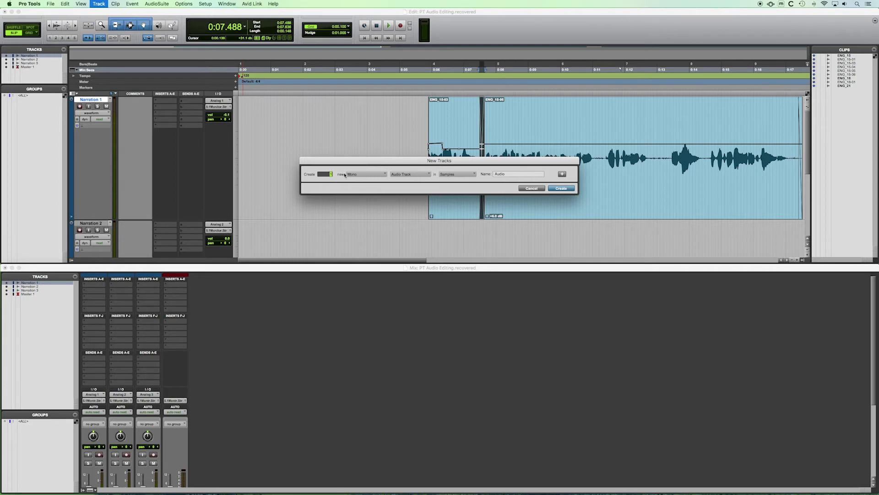
{"action": "left_click", "coordinate": [407, 175]}
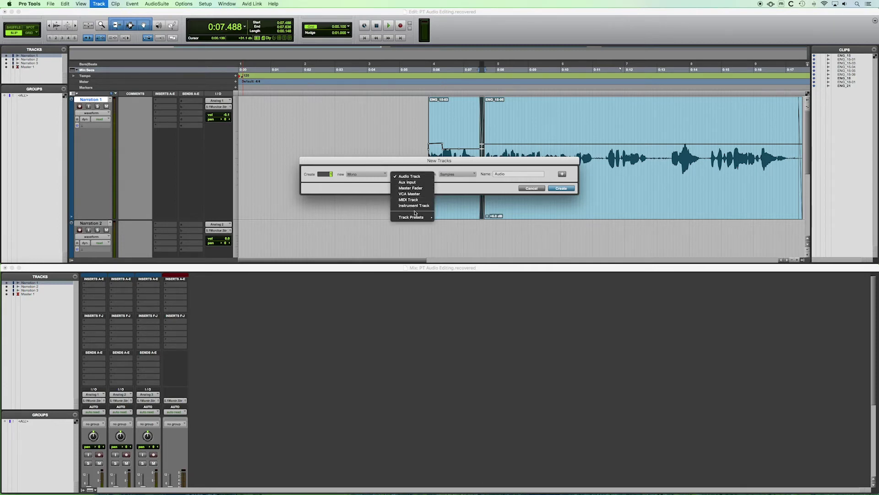
{"action": "left_click", "coordinate": [409, 176]}
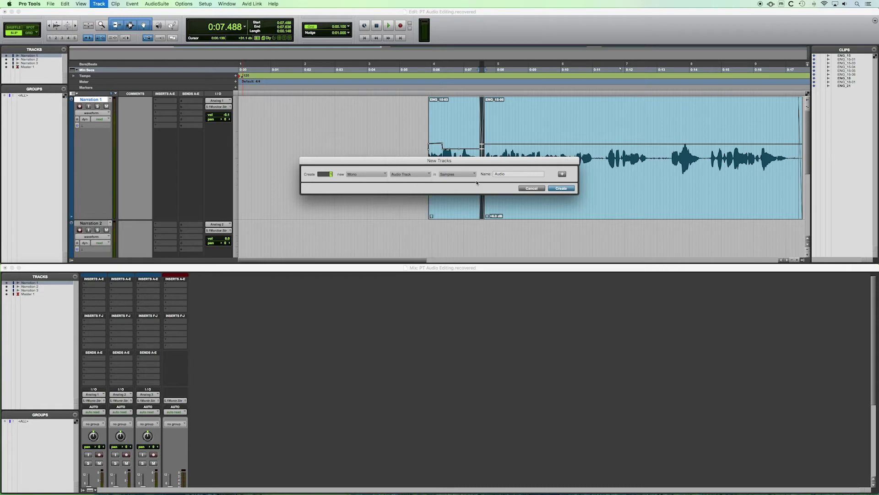
{"action": "left_click", "coordinate": [562, 174]}
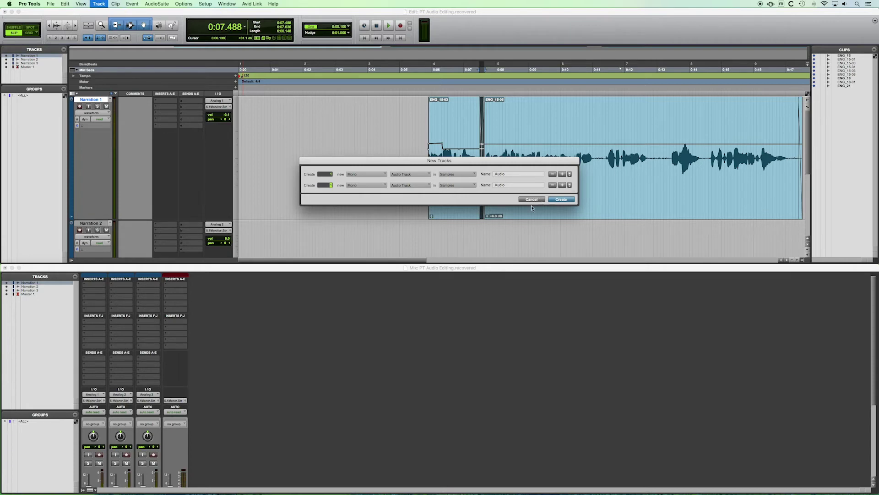
{"action": "left_click", "coordinate": [562, 185]}
{"action": "left_click", "coordinate": [562, 185]}
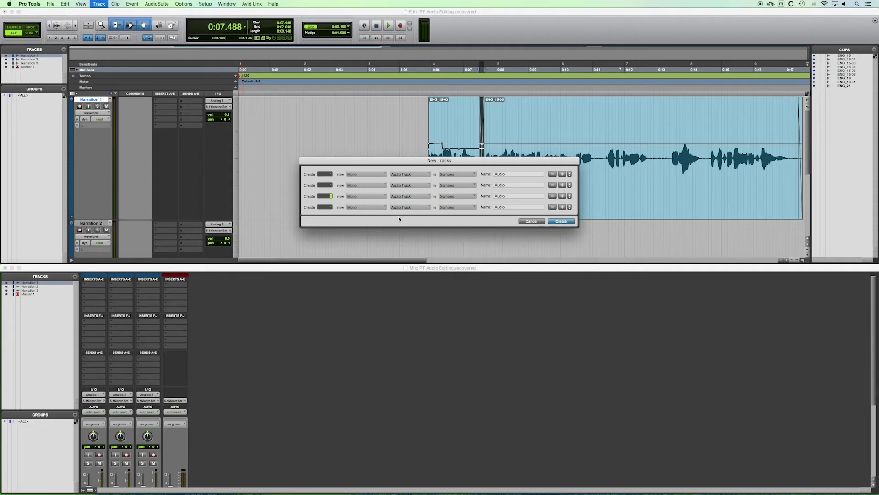
{"action": "left_click", "coordinate": [539, 221]}
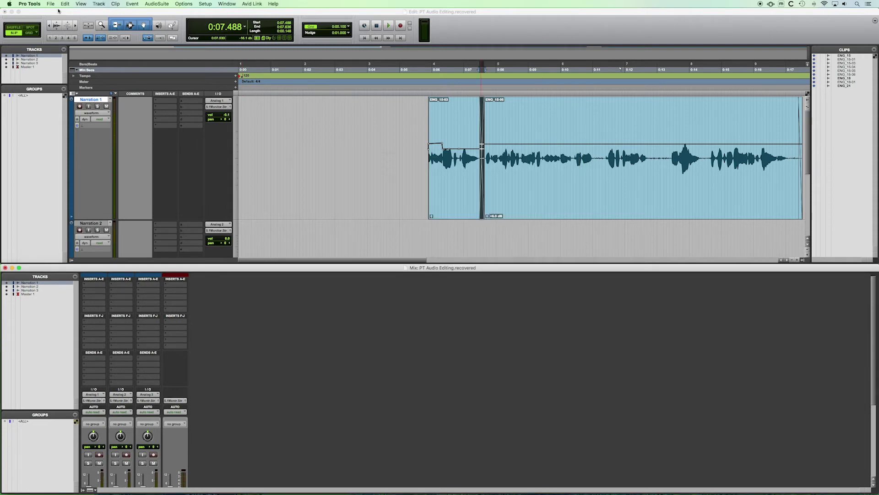
- Create a click track and increase its track height in the Edit window
{"action": "left_click", "coordinate": [99, 4]}
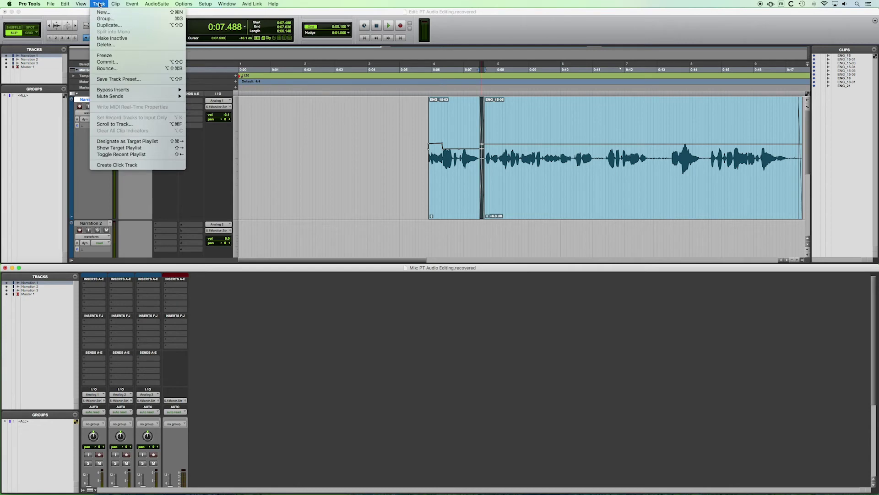
{"action": "left_click", "coordinate": [107, 166]}
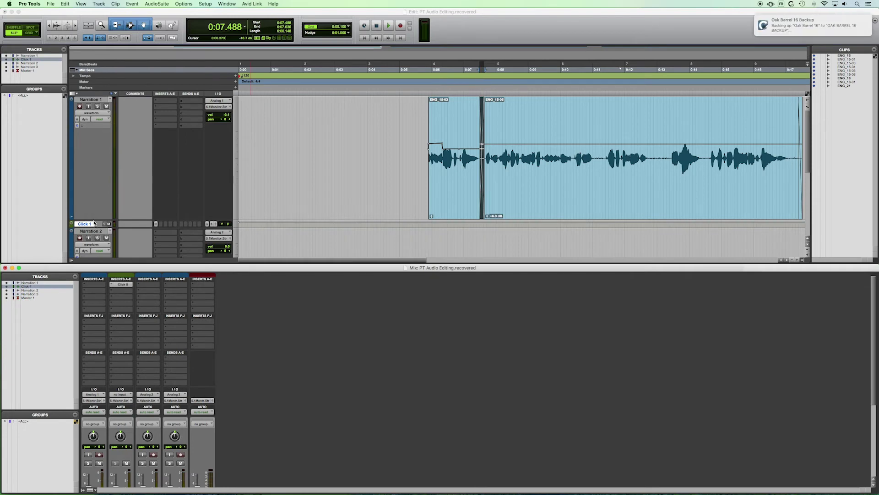
{"action": "left_click_drag", "start_coordinate": [95, 227], "coordinate": [97, 246]}
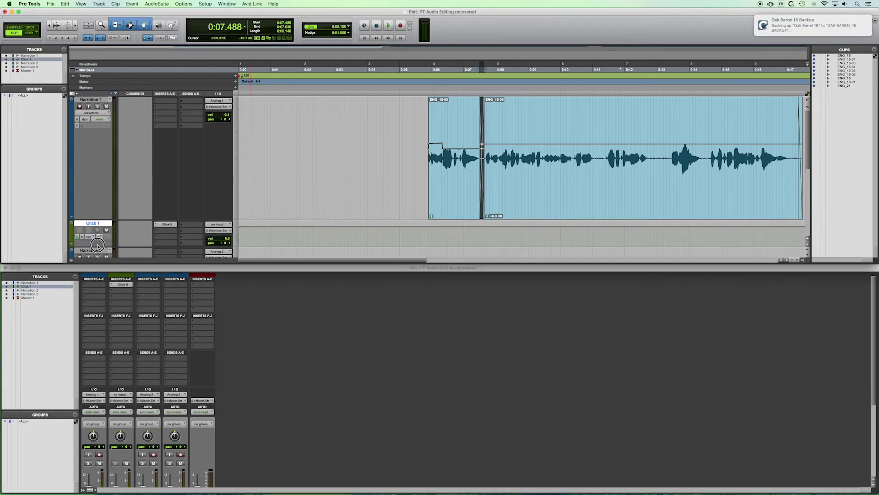
{"action": "scroll", "coordinate": [151, 198], "scroll_direction": "down", "scroll_amount": 5}
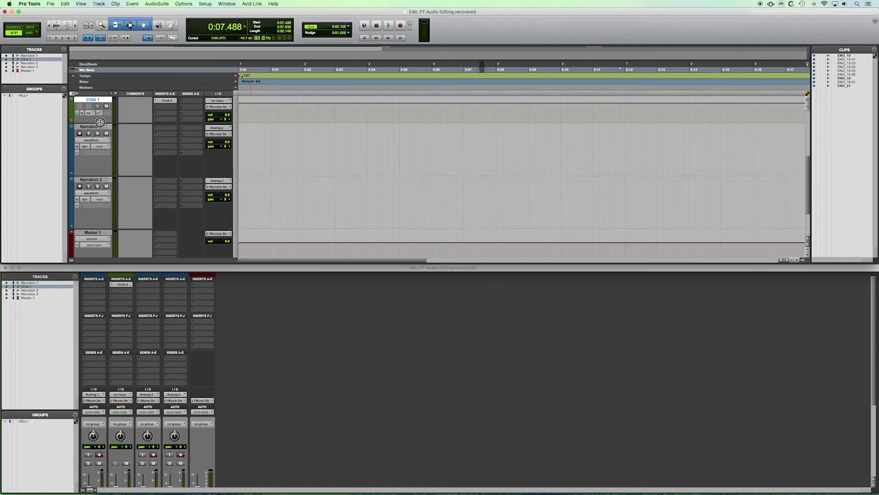
{"action": "left_click_drag", "start_coordinate": [100, 123], "coordinate": [101, 142]}
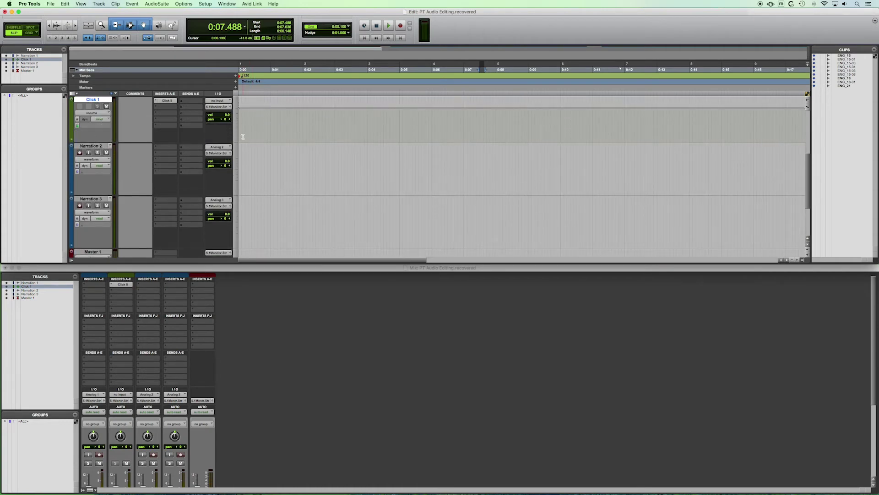
- Open the click plug-in on the Click 1 track, examine its settings and close it
{"action": "left_click", "coordinate": [167, 101]}
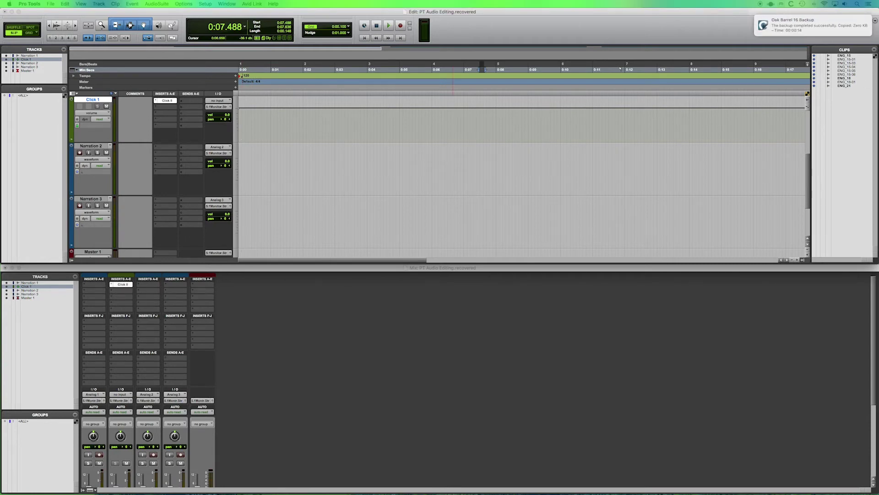
{"action": "left_click_drag", "start_coordinate": [783, 137], "coordinate": [328, 143]}
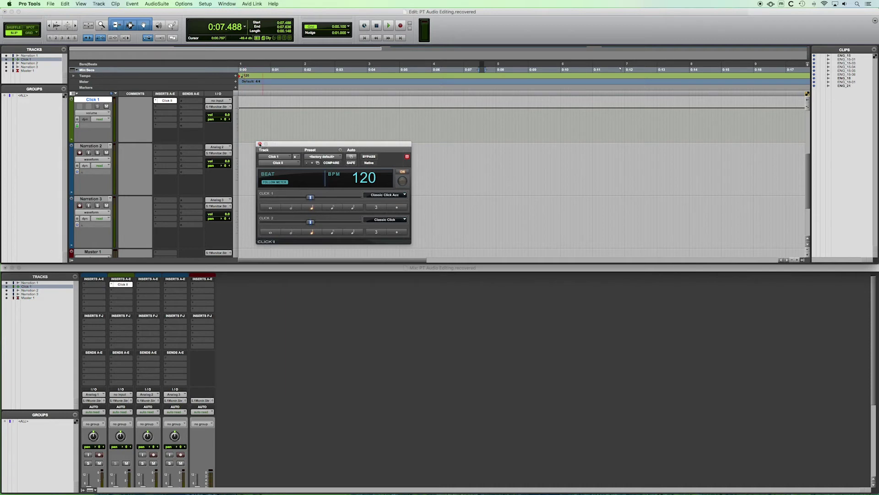
{"action": "left_click", "coordinate": [260, 144]}
{"action": "scroll", "coordinate": [245, 139], "scroll_direction": "up", "scroll_amount": 3}
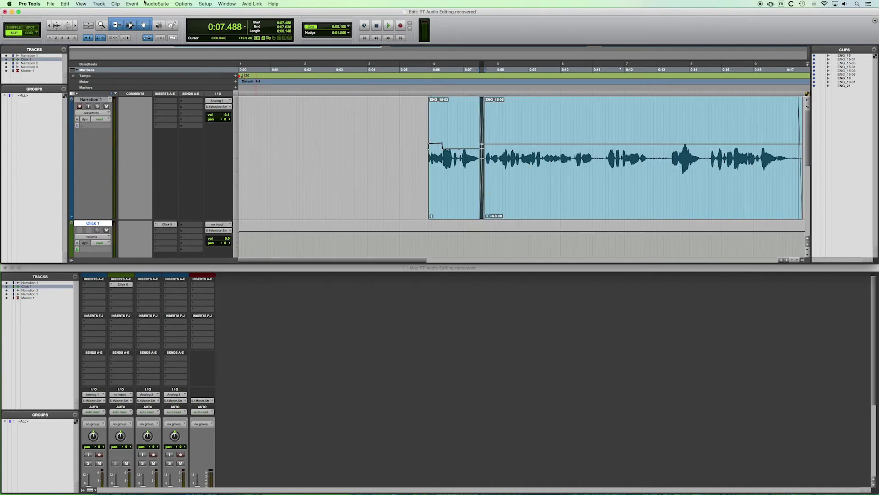
- Examine the clip and event commands, including Event Operations, and view the Beat Detective window before closing it
{"action": "left_click", "coordinate": [114, 3]}
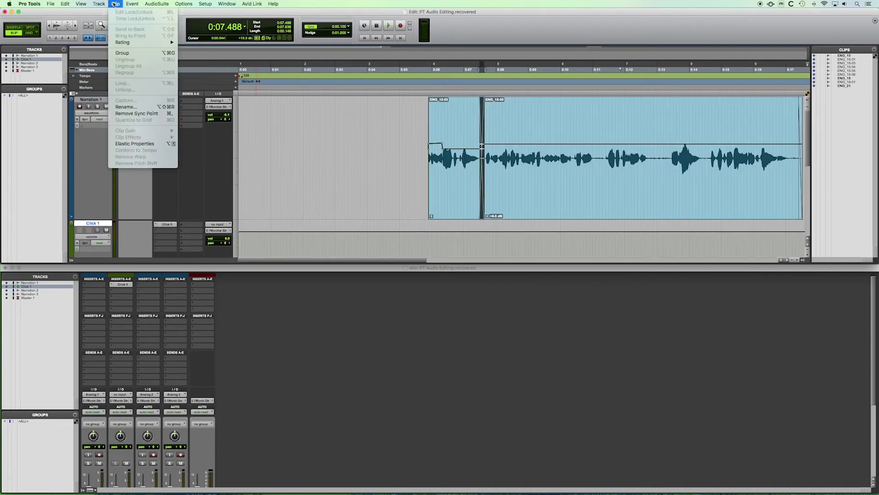
{"action": "mouse_move", "coordinate": [126, 3]}
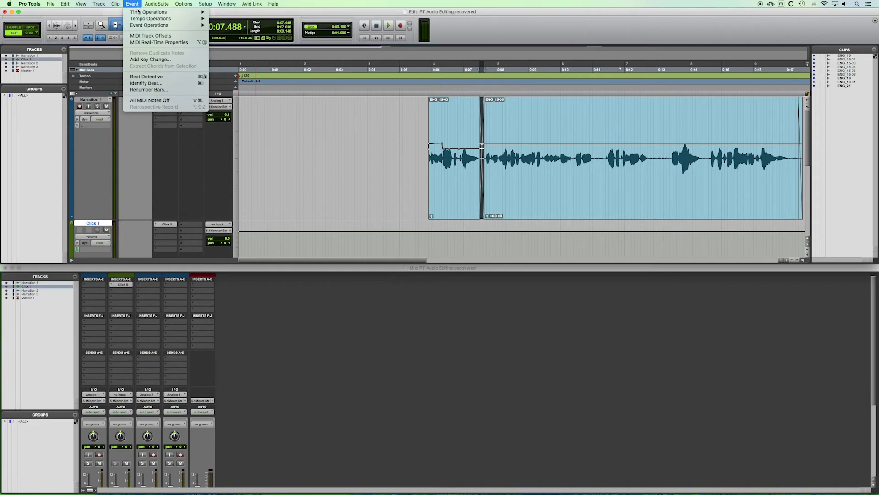
{"action": "mouse_move", "coordinate": [139, 12]}
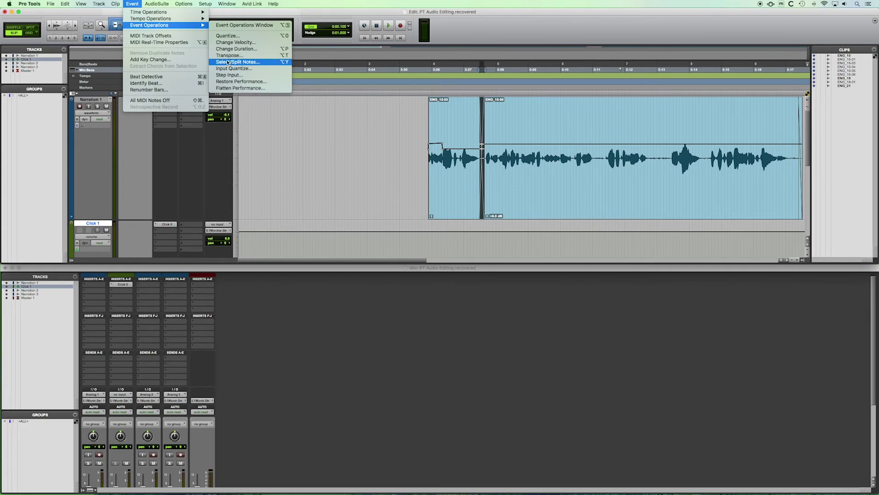
{"action": "left_click", "coordinate": [149, 78]}
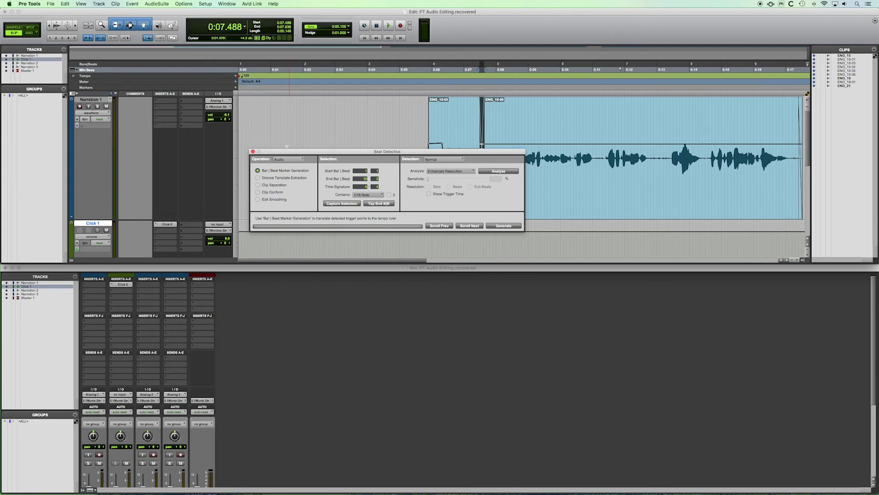
{"action": "left_click", "coordinate": [253, 152]}
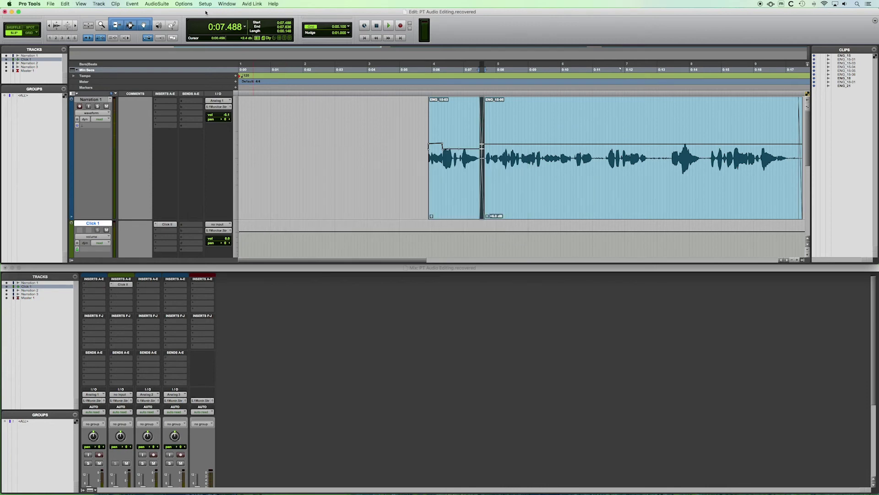
- Examine the AudioSuite plug-in categories and compare them with the insert plug-ins available on the Narration 1 track
{"action": "left_click", "coordinate": [155, 3]}
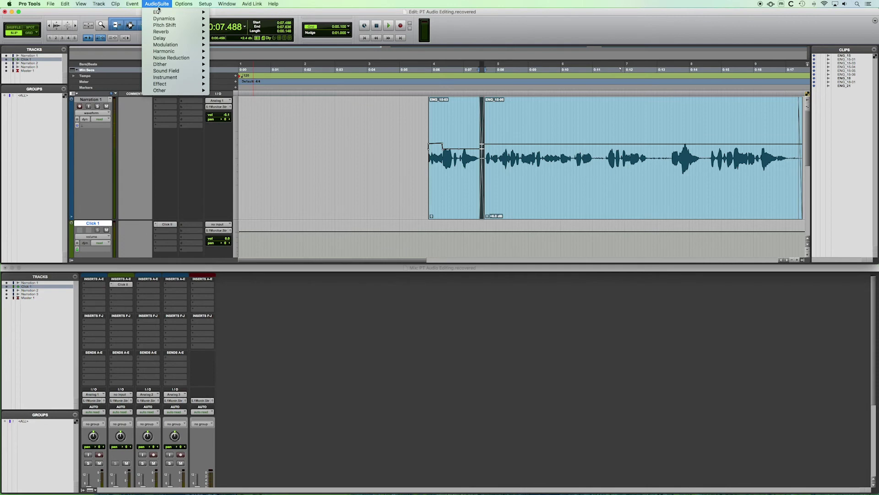
{"action": "mouse_move", "coordinate": [160, 14]}
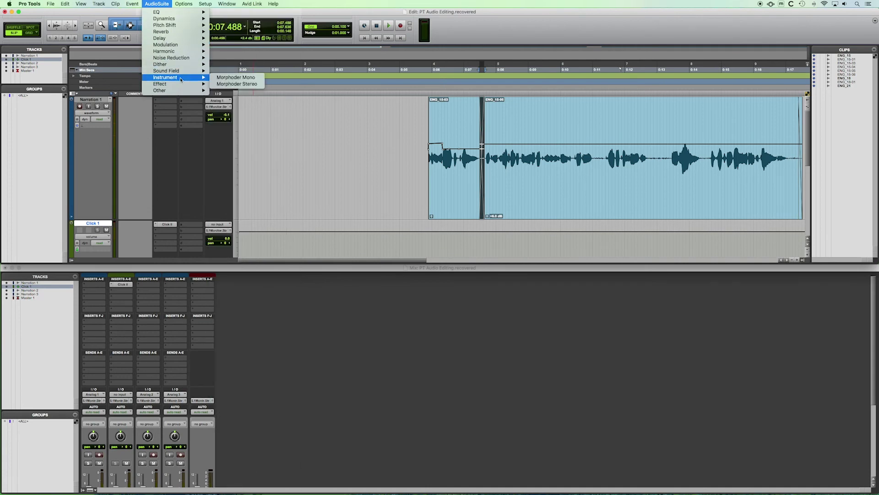
{"action": "mouse_move", "coordinate": [179, 76]}
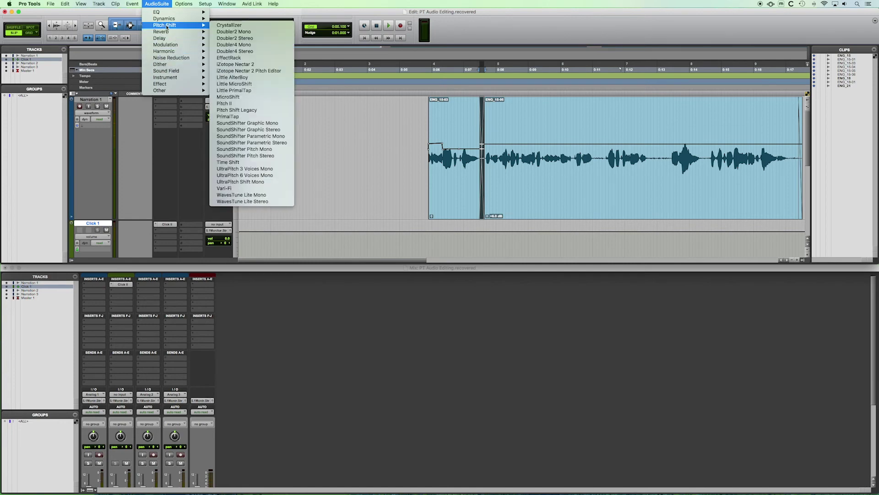
{"action": "left_click", "coordinate": [156, 5]}
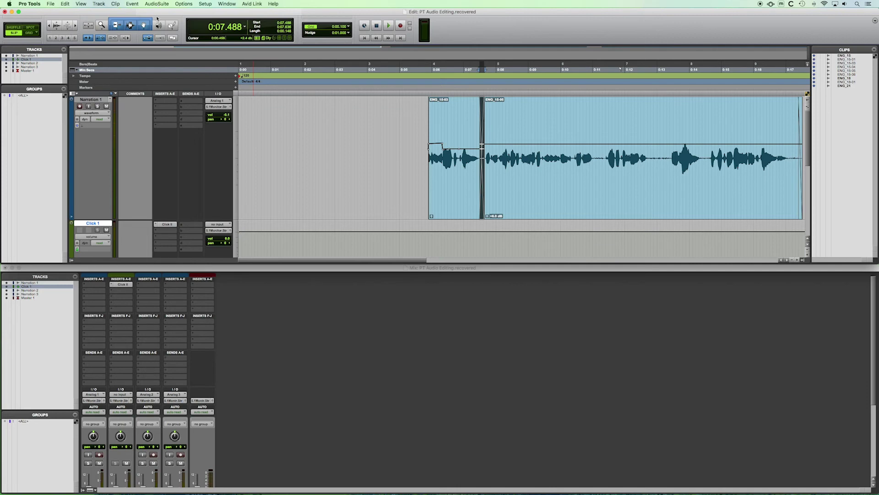
{"action": "left_click", "coordinate": [165, 102]}
{"action": "mouse_move", "coordinate": [166, 102]}
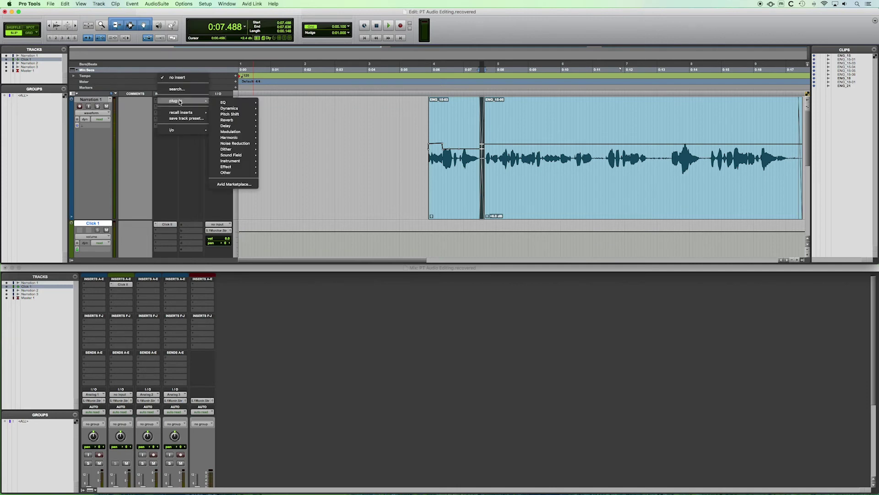
{"action": "mouse_move", "coordinate": [226, 104]}
{"action": "left_click", "coordinate": [156, 12]}
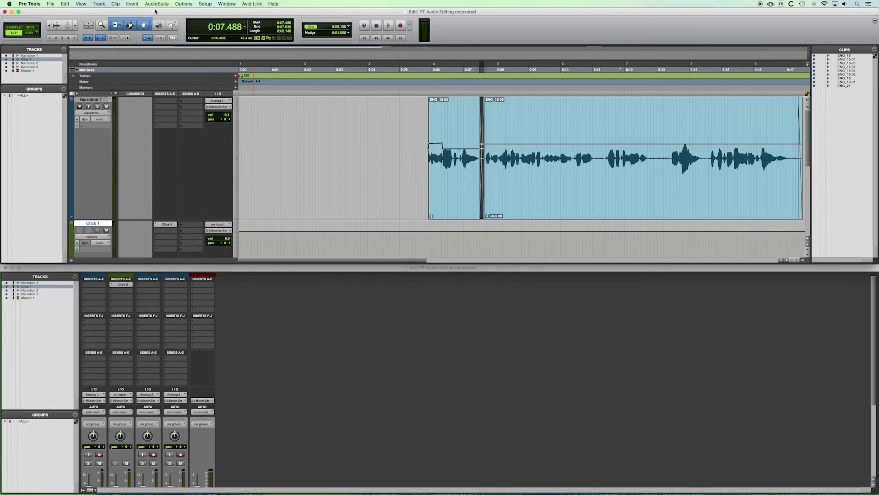
- Select the first clip on the Narration 1 track and examine the recording, playback and editing options
{"action": "left_click", "coordinate": [449, 200]}
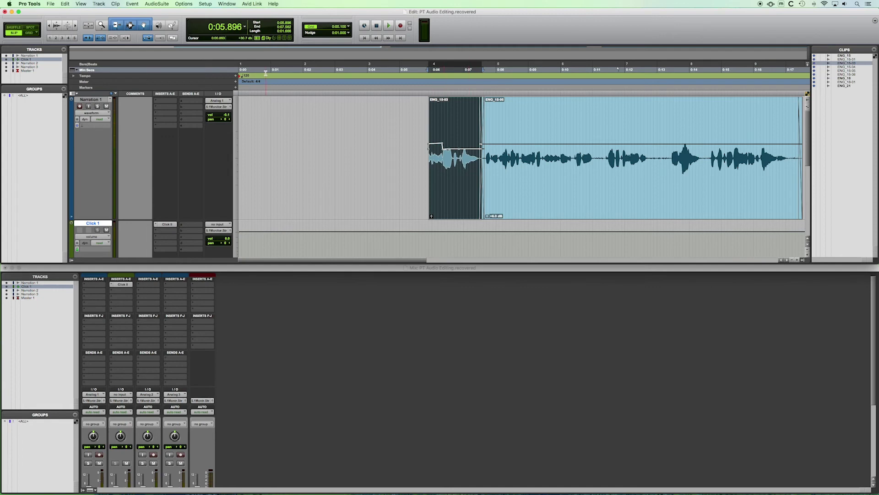
{"action": "left_click", "coordinate": [184, 4]}
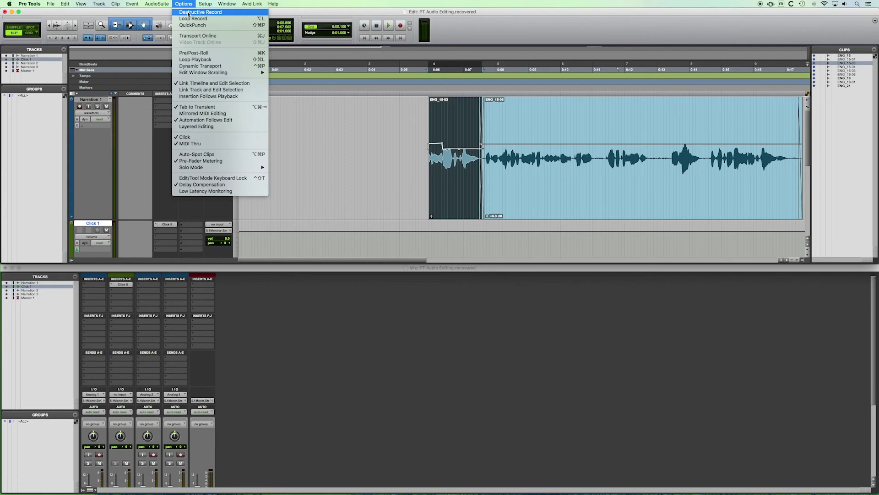
{"action": "left_click", "coordinate": [204, 3]}
- Open the Session Setup window, examine its format settings and available timecode rates, and close it without changes
{"action": "left_click", "coordinate": [204, 3]}
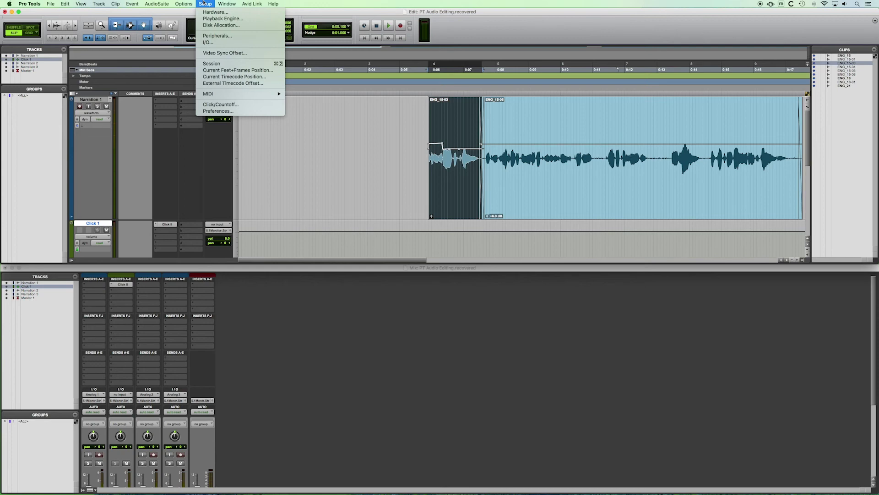
{"action": "left_click", "coordinate": [214, 66]}
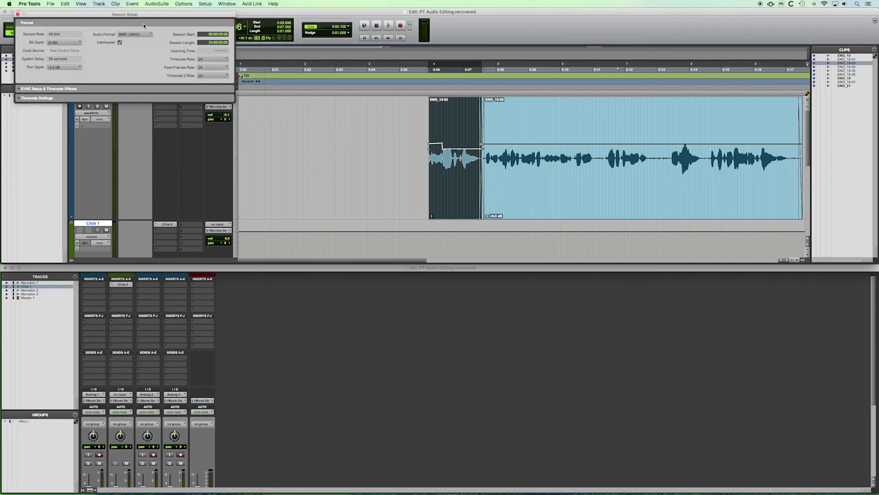
{"action": "left_click_drag", "start_coordinate": [134, 18], "coordinate": [273, 94]}
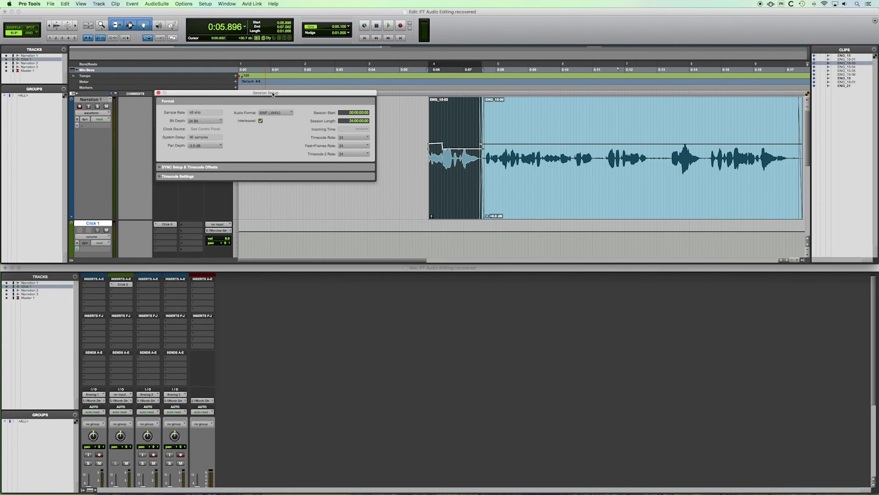
{"action": "left_click", "coordinate": [342, 138]}
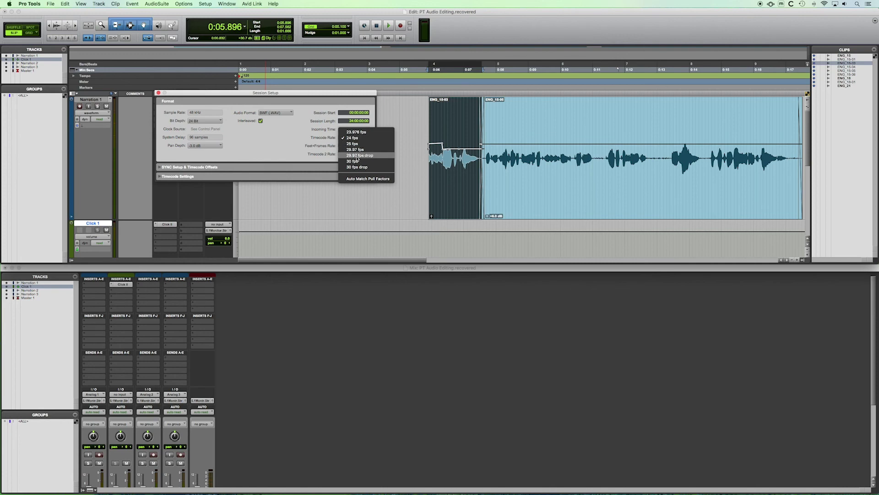
{"action": "left_click", "coordinate": [317, 101]}
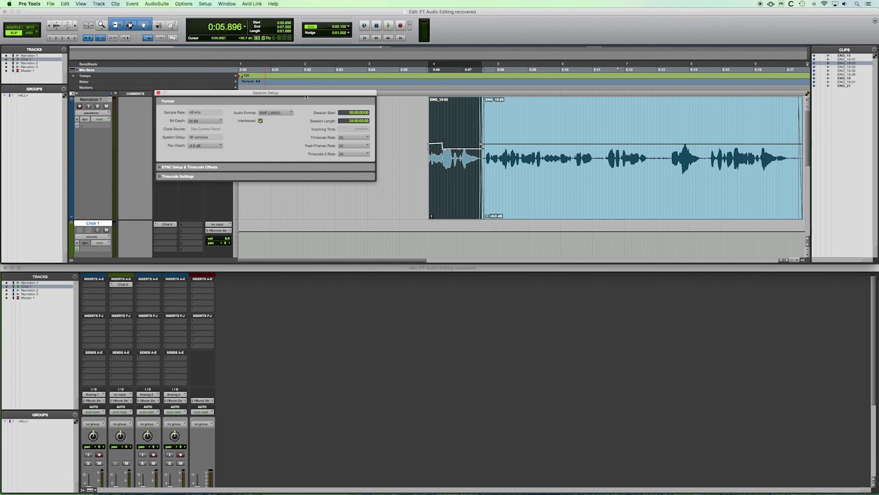
{"action": "left_click_drag", "start_coordinate": [295, 92], "coordinate": [293, 101]}
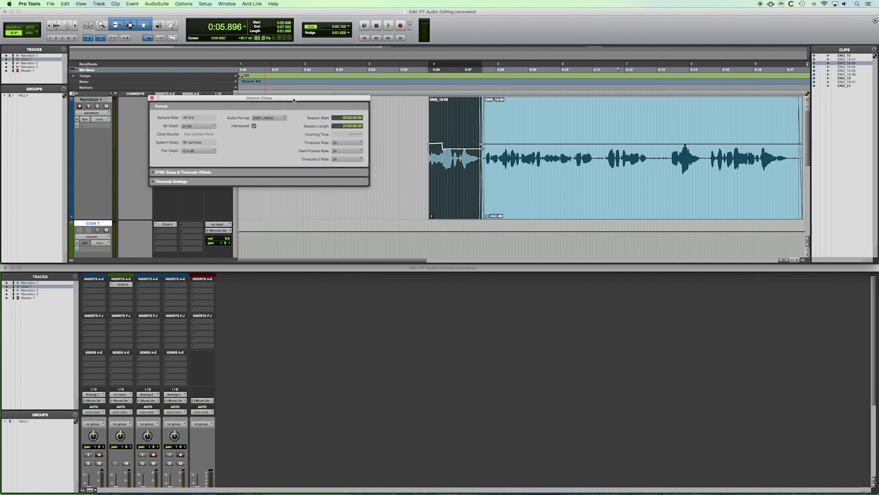
{"action": "left_click_drag", "start_coordinate": [286, 98], "coordinate": [290, 100]}
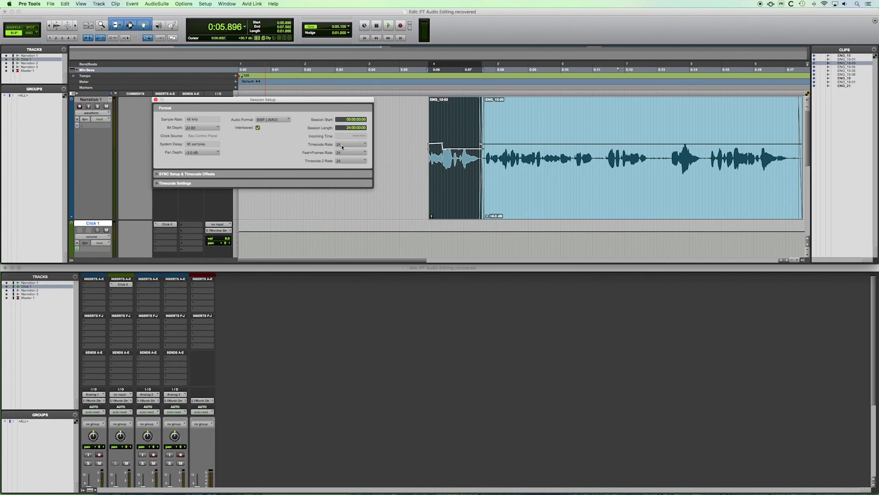
{"action": "left_click", "coordinate": [155, 100]}
{"action": "left_click", "coordinate": [281, 169]}
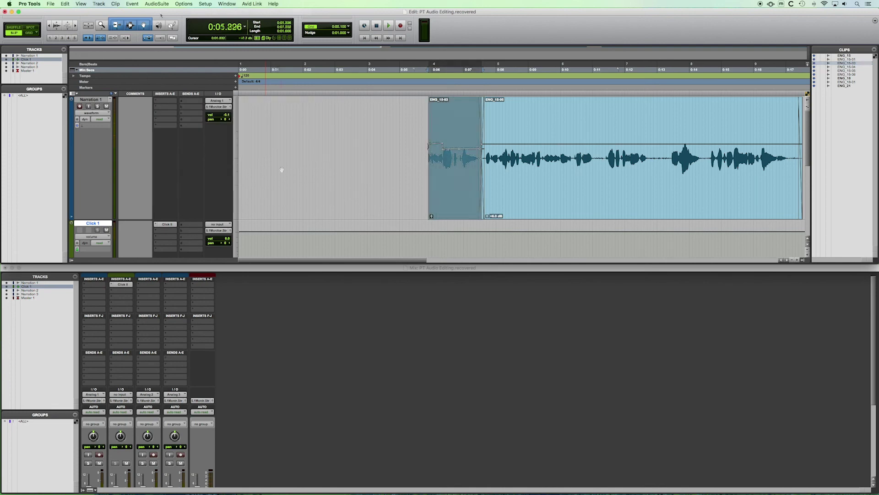
- View the floating Transport window, close it, and bring the Mix window to the front
{"action": "left_click", "coordinate": [229, 3]}
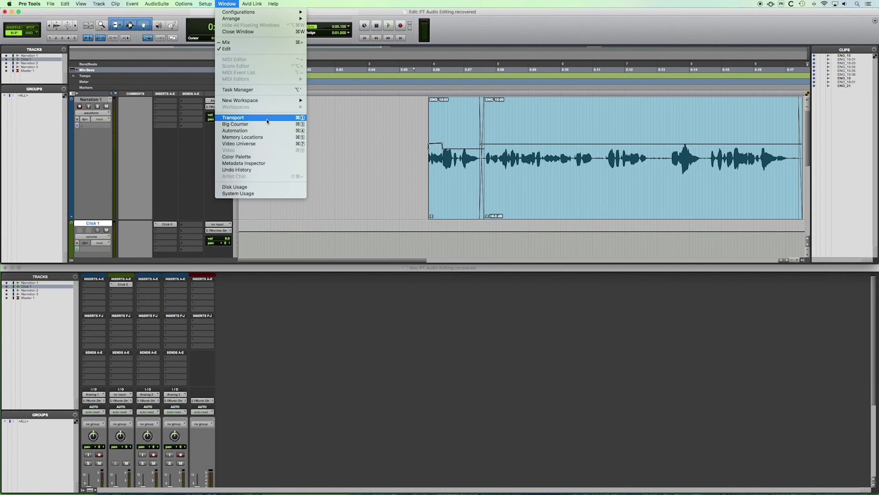
{"action": "left_click", "coordinate": [243, 118]}
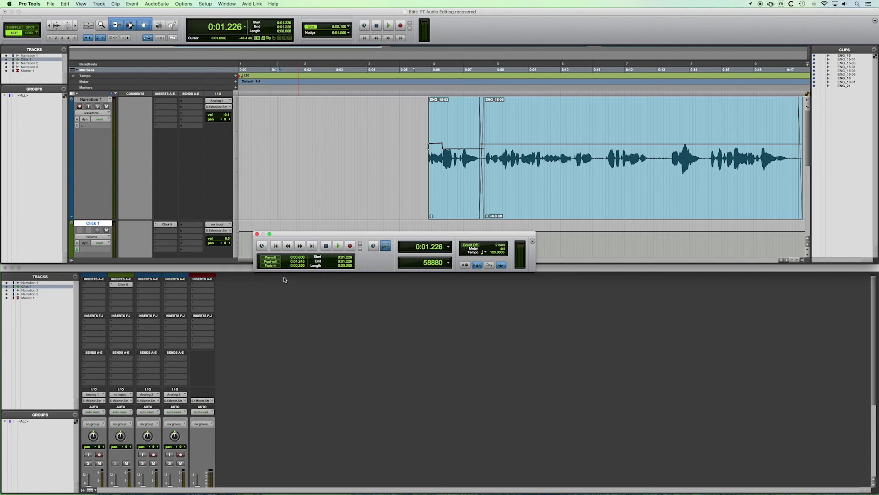
{"action": "left_click", "coordinate": [257, 234]}
{"action": "left_click", "coordinate": [225, 3]}
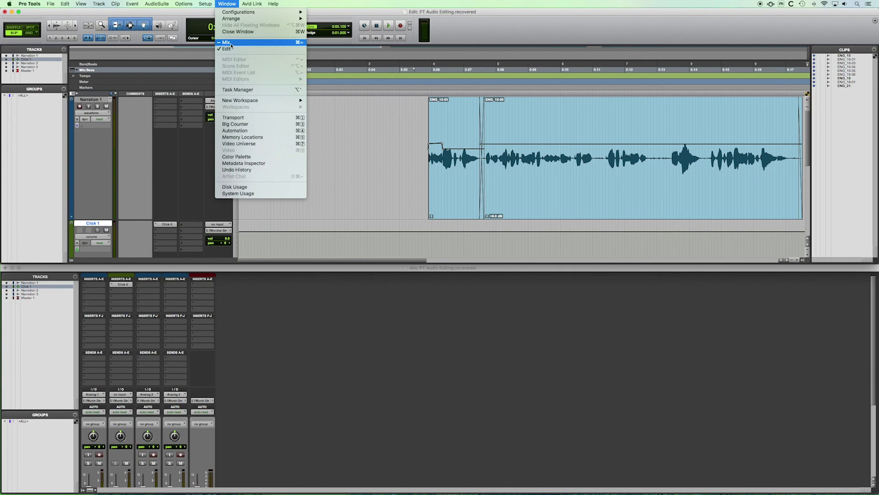
{"action": "left_click", "coordinate": [231, 43]}
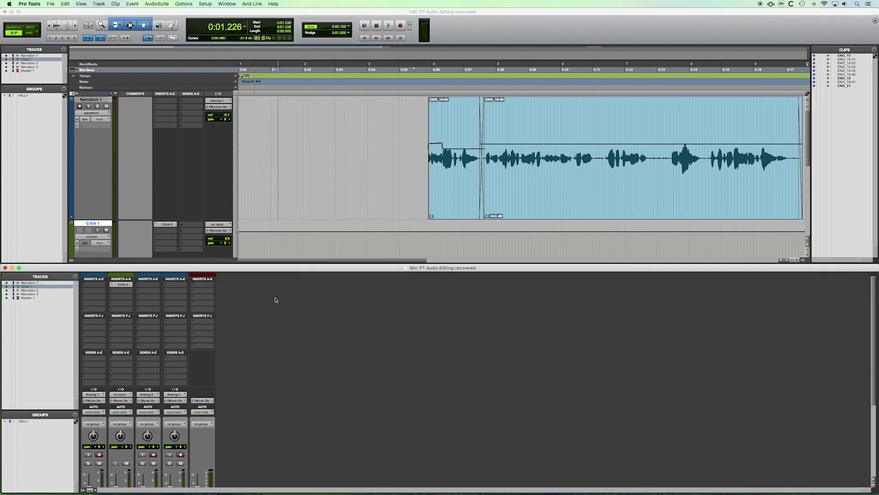
- Examine the remaining window commands and the help guides, returning focus to the Edit window
{"action": "left_click", "coordinate": [226, 3]}
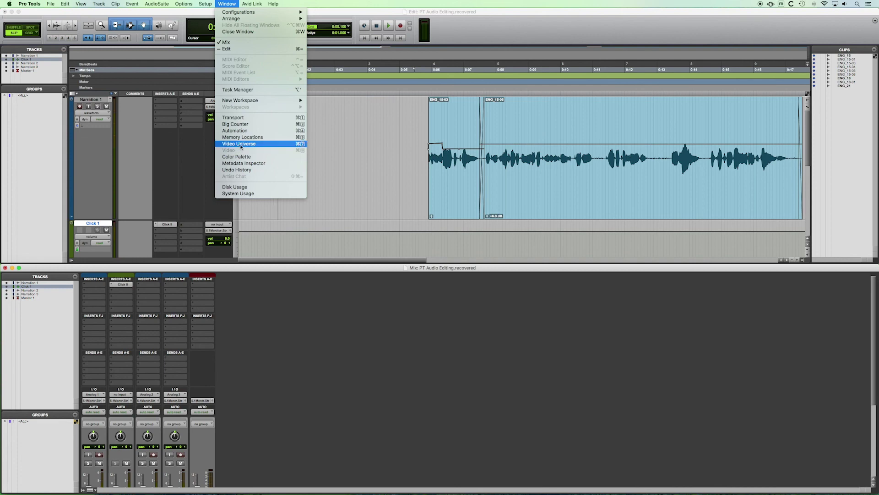
{"action": "mouse_move", "coordinate": [240, 6]}
{"action": "left_click", "coordinate": [308, 161]}
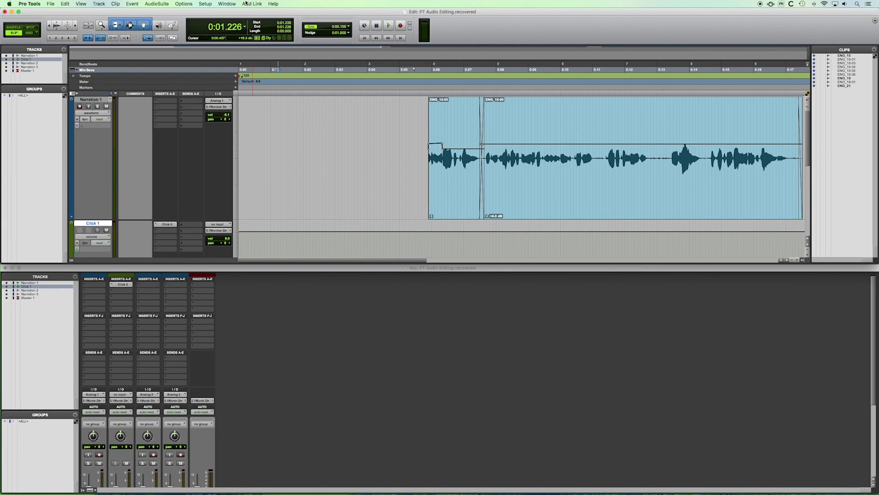
{"action": "left_click", "coordinate": [273, 4]}
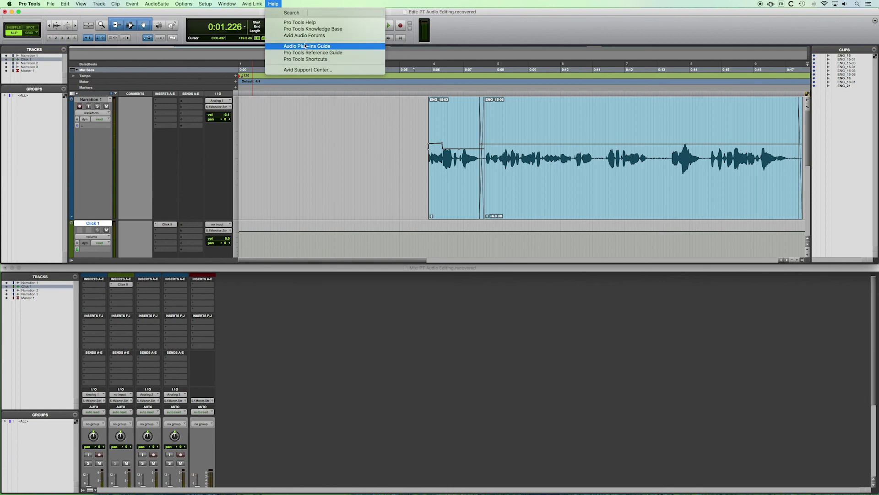
{"action": "left_click", "coordinate": [234, 17]}
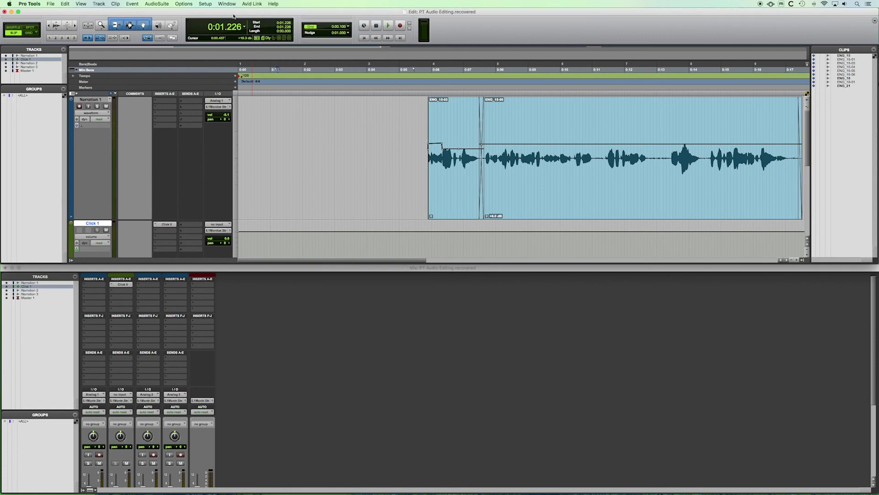